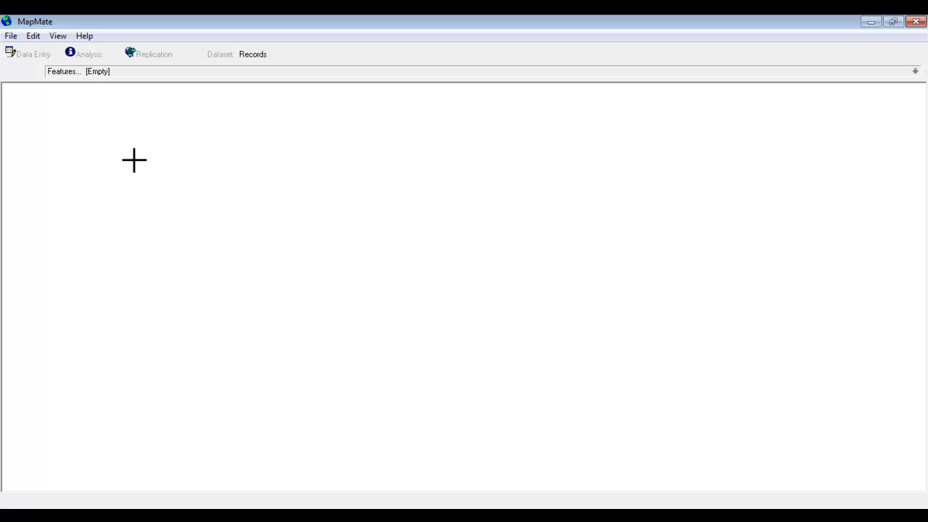
# Start a new data entry record and load the saved common settings into it.
pyautogui.click(45, 56)
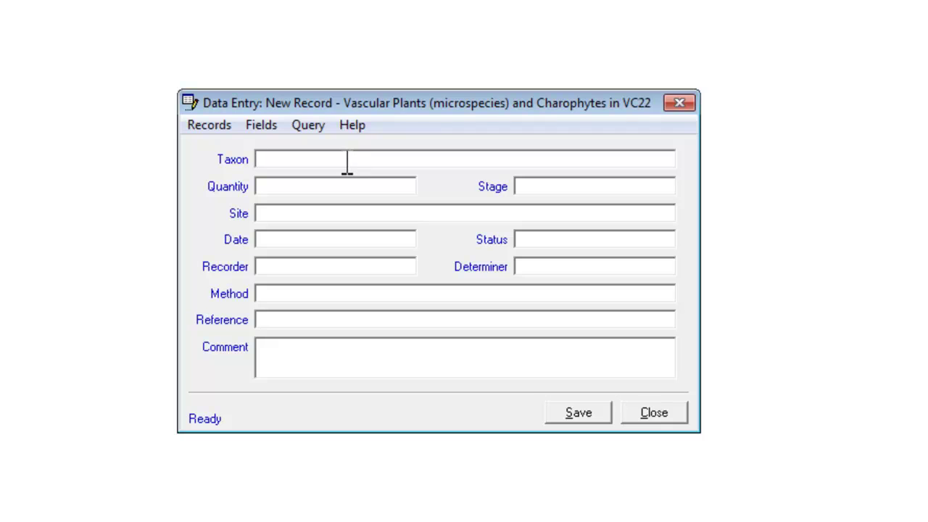
pyautogui.click(217, 127)
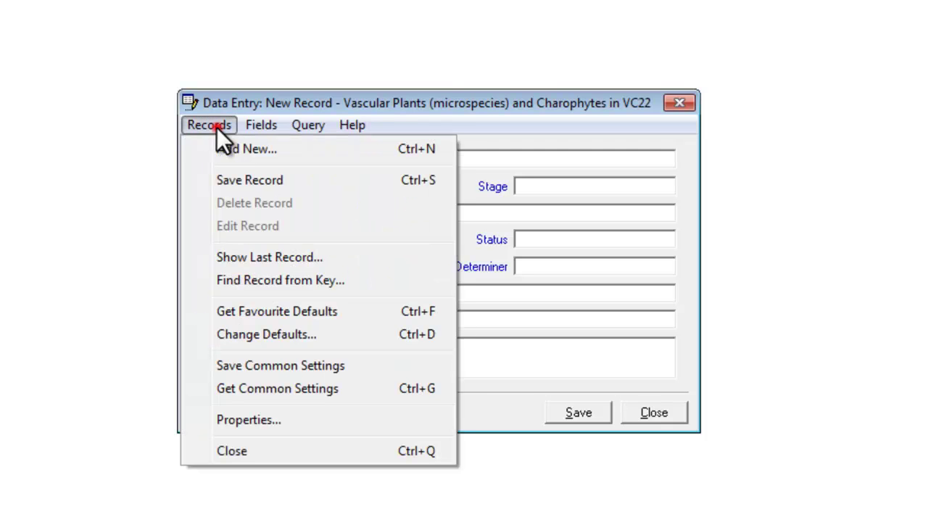
pyautogui.click(284, 387)
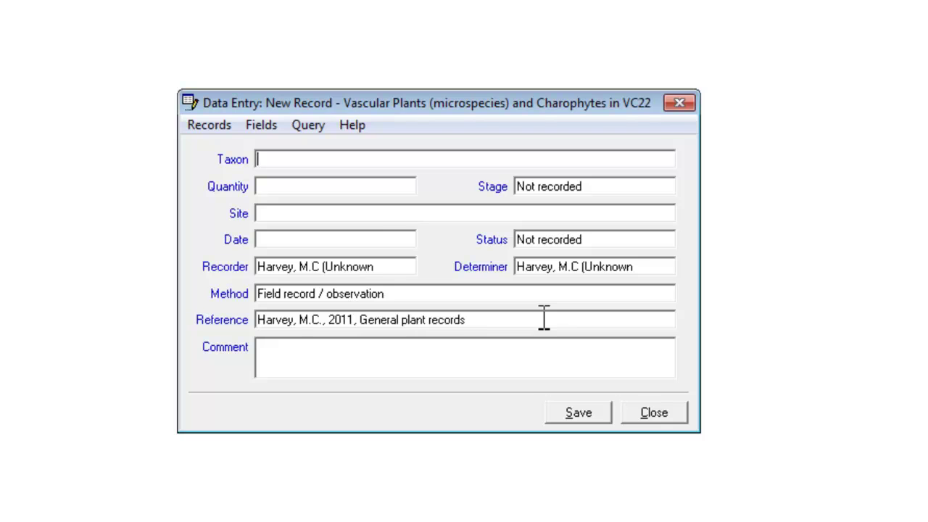
pyautogui.press('Escape')
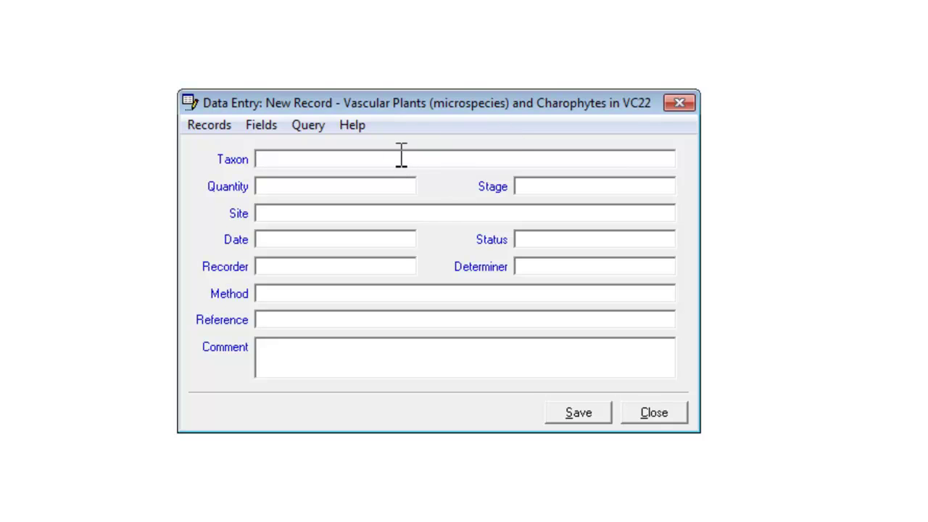
pyautogui.click(216, 129)
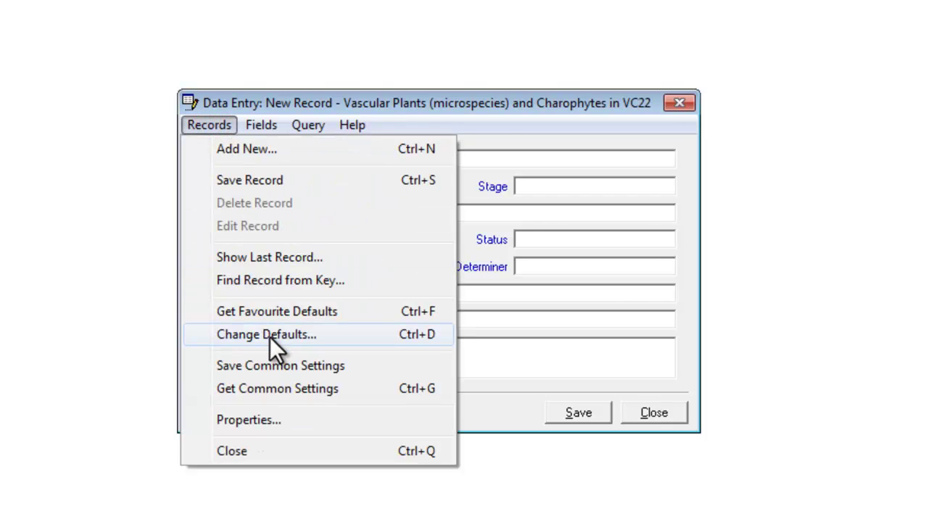
pyautogui.click(270, 336)
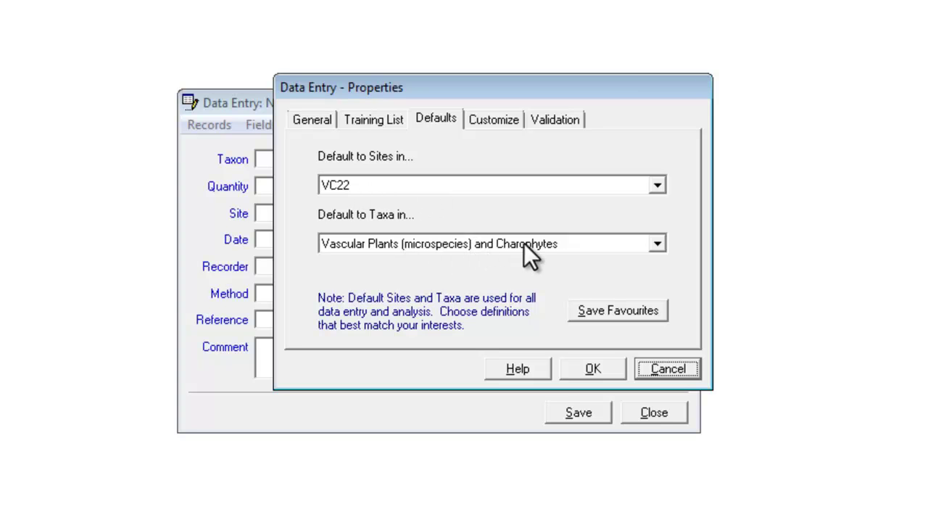
pyautogui.click(610, 370)
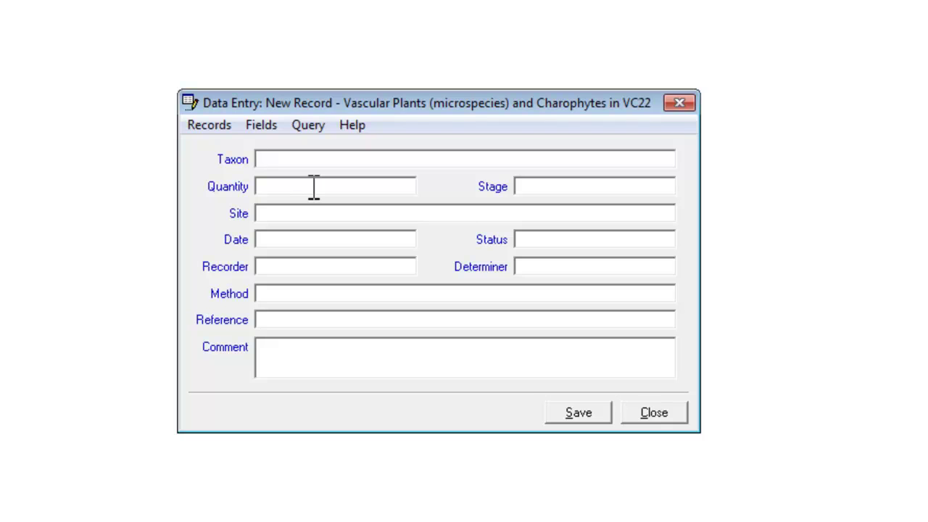
# Enter taxon code 951 (Hammarbya paludosa, Bog Orchid) and change Quantity from Present to Abundant.
pyautogui.write('951')
pyautogui.press('Tab')
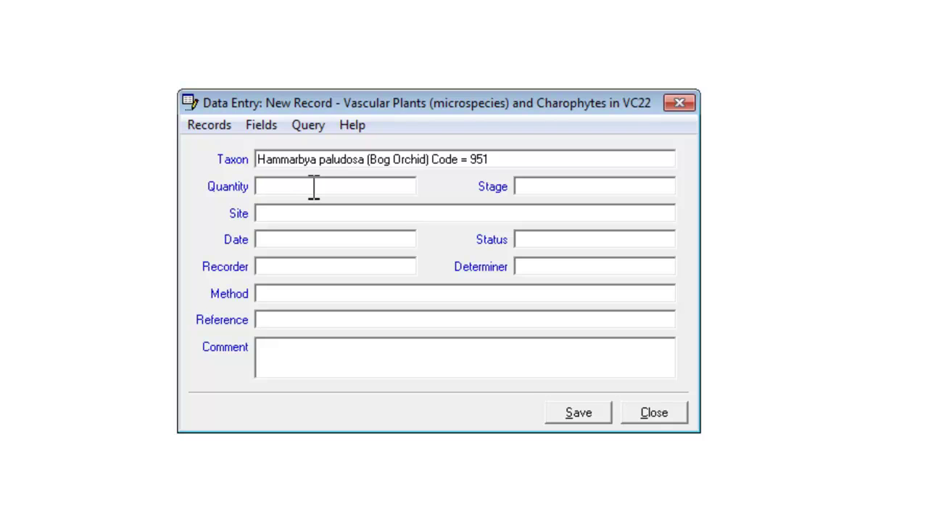
pyautogui.write('0')
pyautogui.press('Tab')
pyautogui.click(315, 186)
pyautogui.hotkey('shift', 'Home')
pyautogui.press('BackSpace')
pyautogui.write('a')
pyautogui.press('Tab')
pyautogui.click(499, 187)
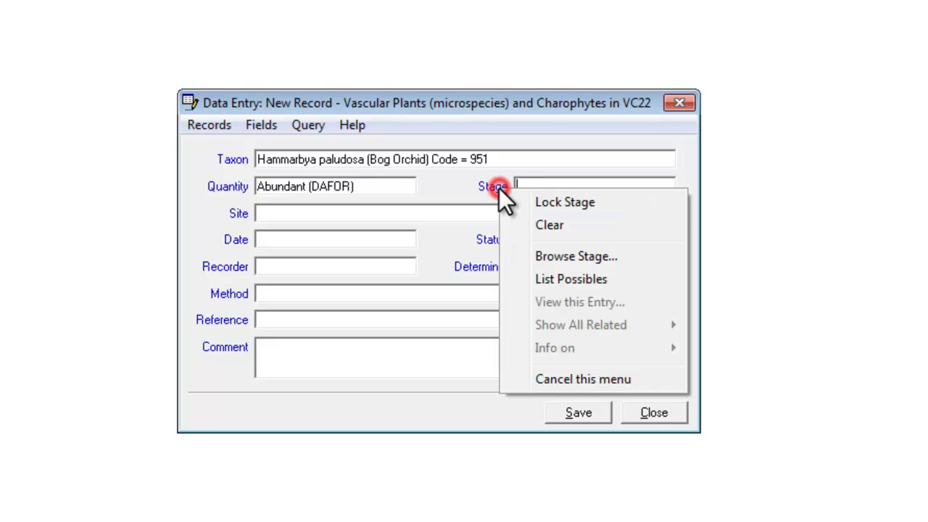
pyautogui.click(554, 281)
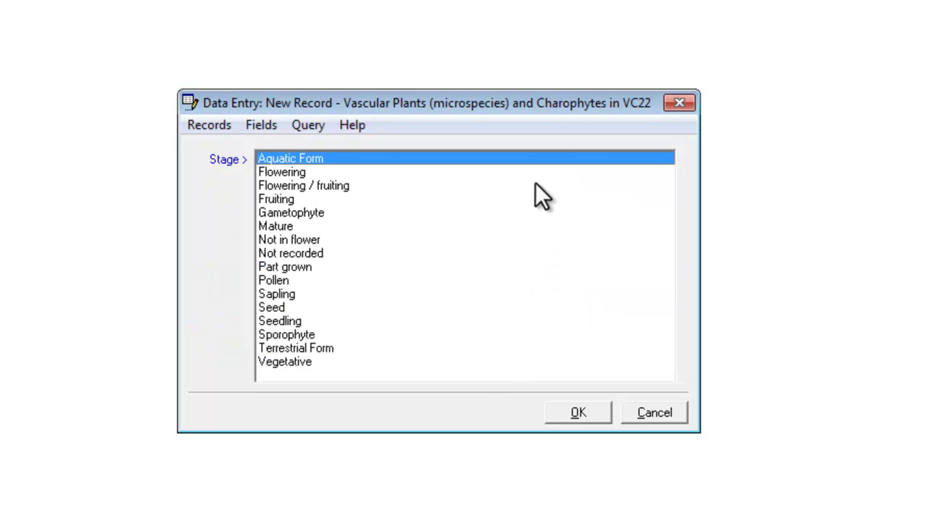
pyautogui.click(666, 410)
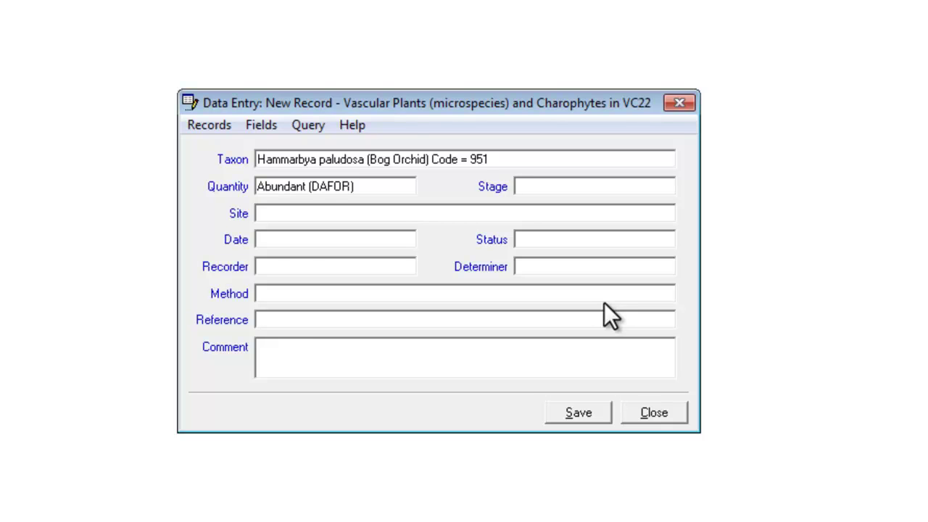
pyautogui.press('F2')
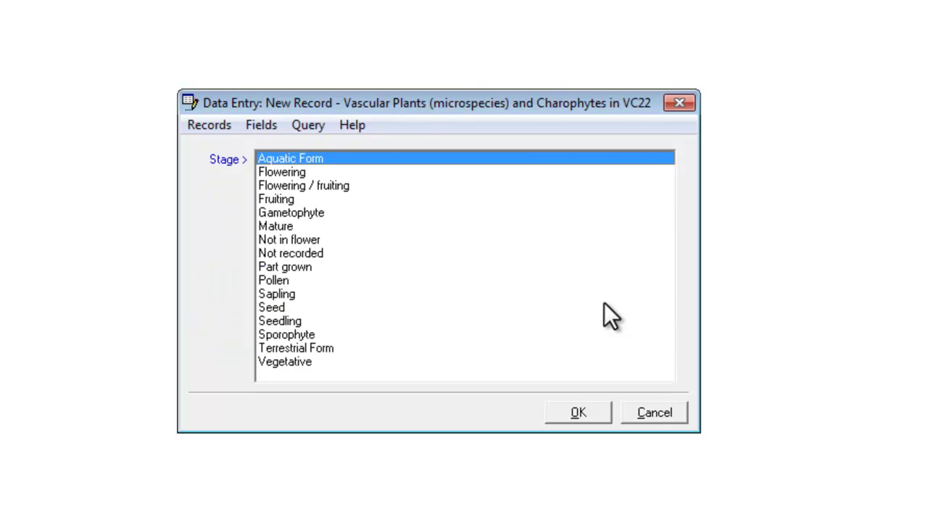
pyautogui.click(650, 412)
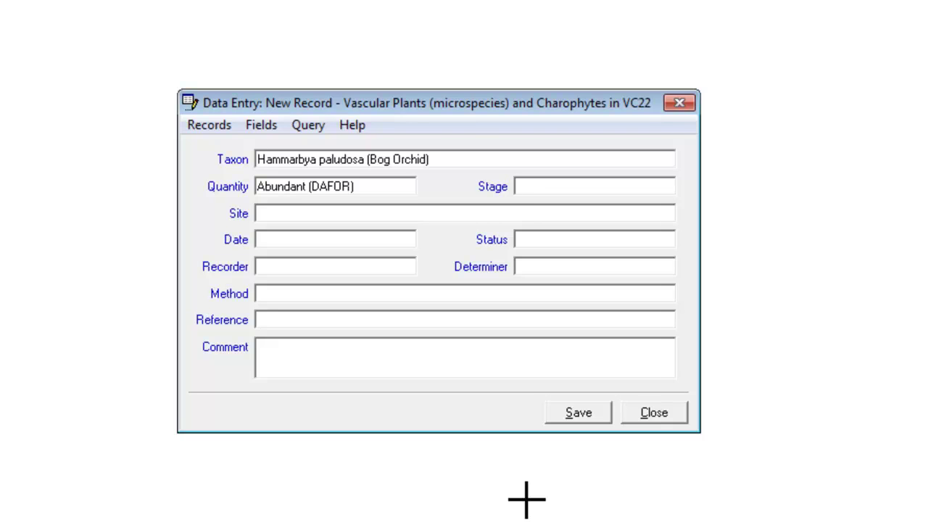
pyautogui.press('Tab')
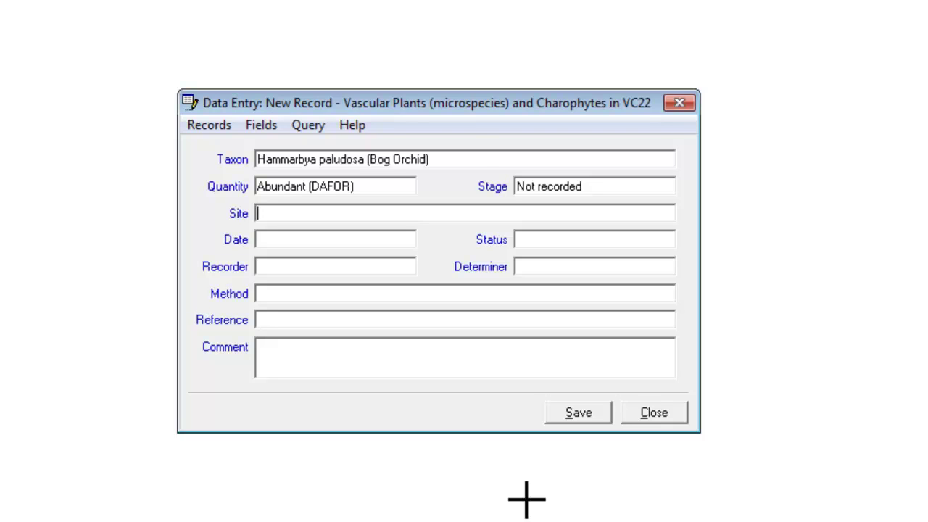
pyautogui.click(347, 215)
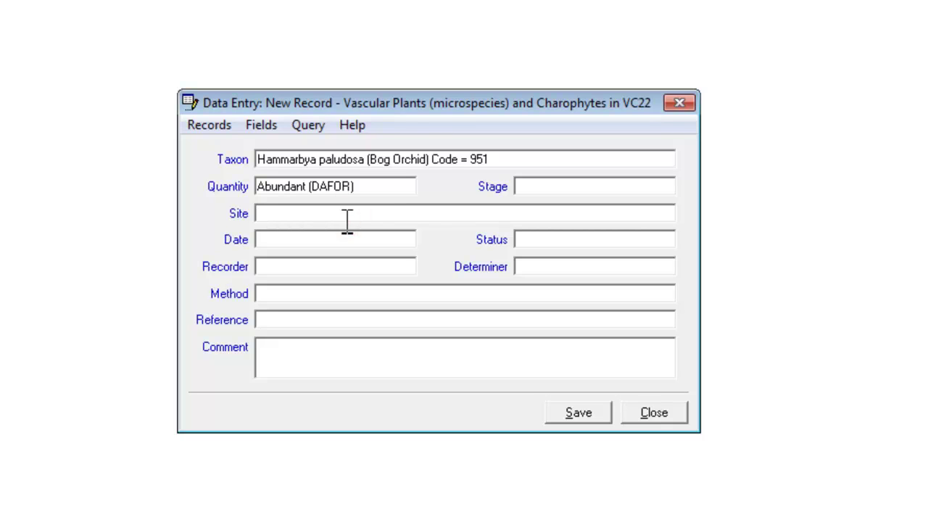
# List known sites near ?SU426709, headed by Boxford Village Hall (SU425714) at 0.5 km.
pyautogui.write('?SU426709')
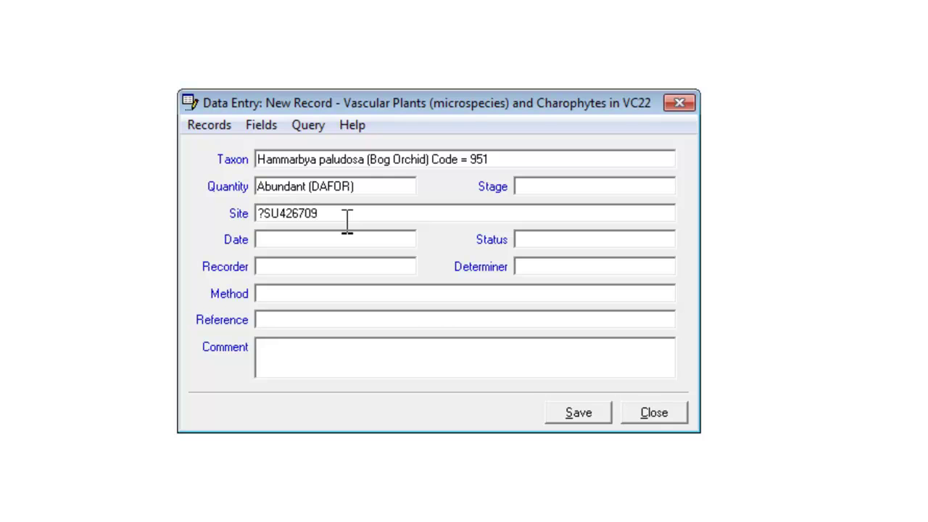
pyautogui.press('Return')
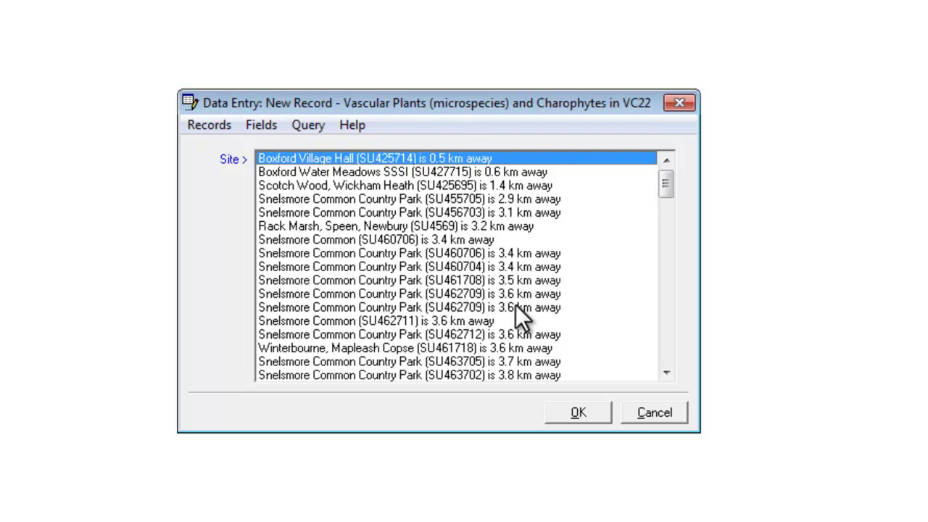
pyautogui.click(660, 411)
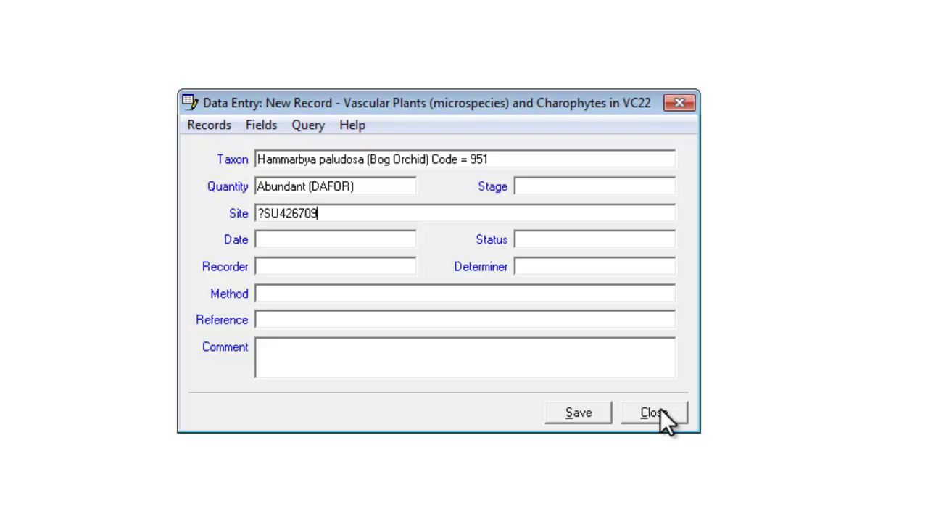
pyautogui.press('BackSpace')
pyautogui.press('BackSpace')
pyautogui.press('BackSpace')
pyautogui.press('BackSpace')
pyautogui.press('BackSpace')
pyautogui.write('7')
pyautogui.press('Return')
pyautogui.press('Tab')
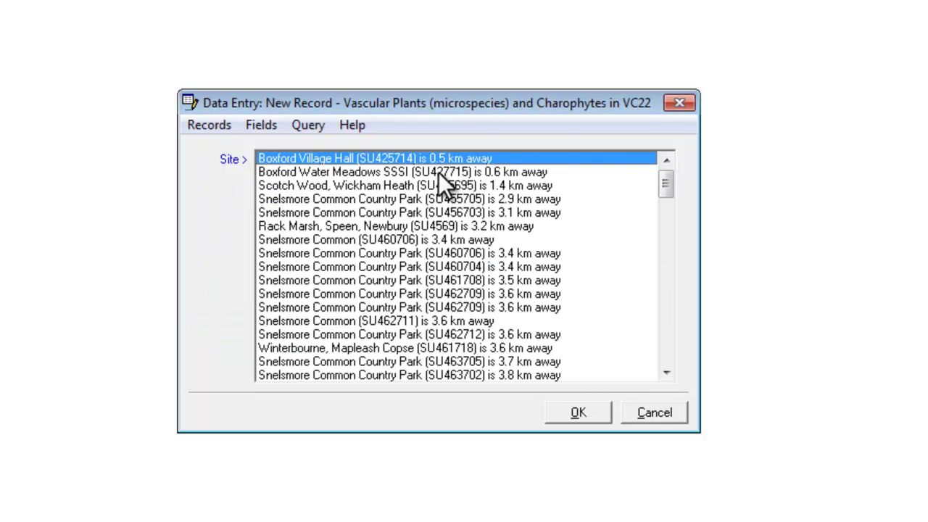
# Enter new site 'Boxford Water Meadow: south' attached to grid reference SU426709 in the Site field.
pyautogui.click(658, 416)
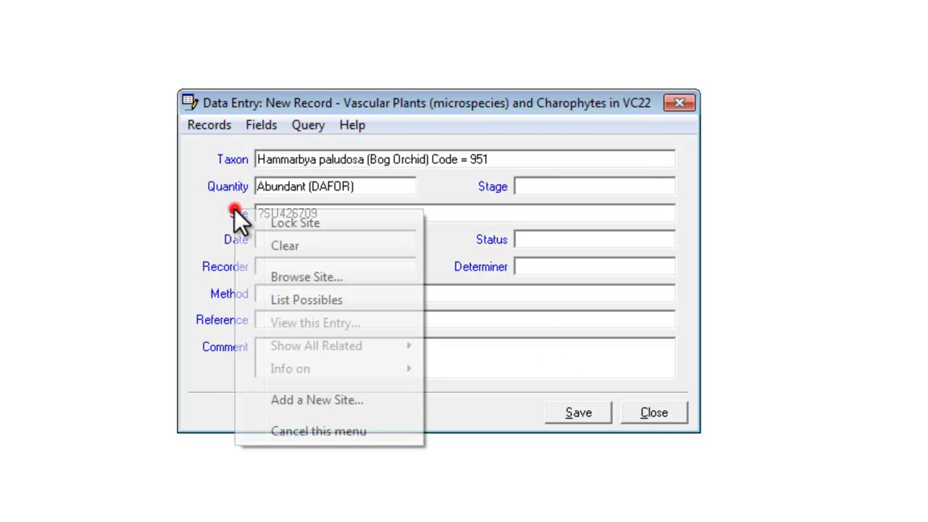
pyautogui.click(325, 403)
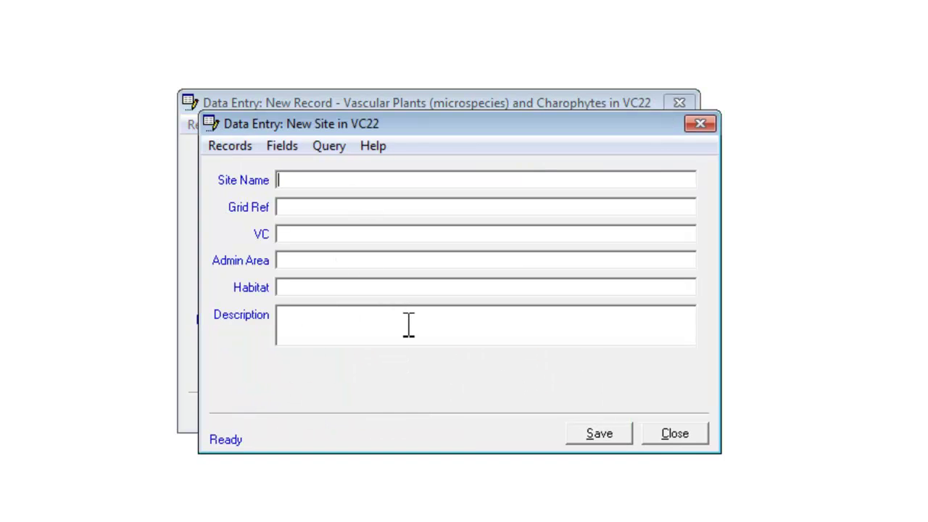
pyautogui.click(660, 431)
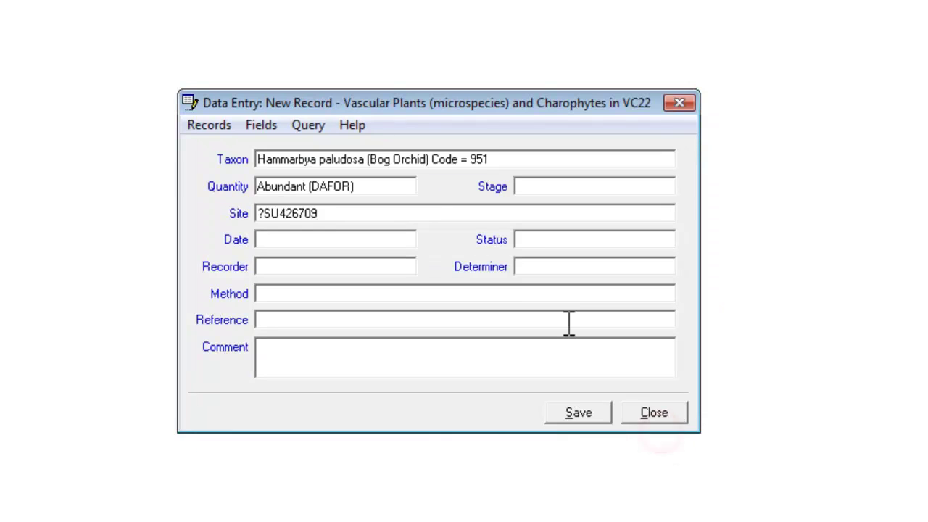
pyautogui.hotkey('ctrl', 'Left')
pyautogui.hotkey('shift', 'Left')
pyautogui.press('Delete')
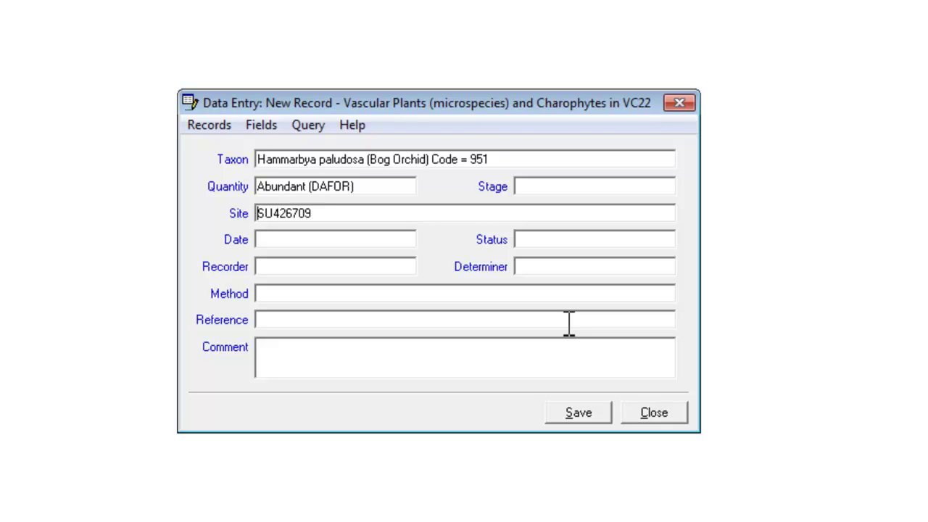
pyautogui.write('Boxford Water Meadow: south')
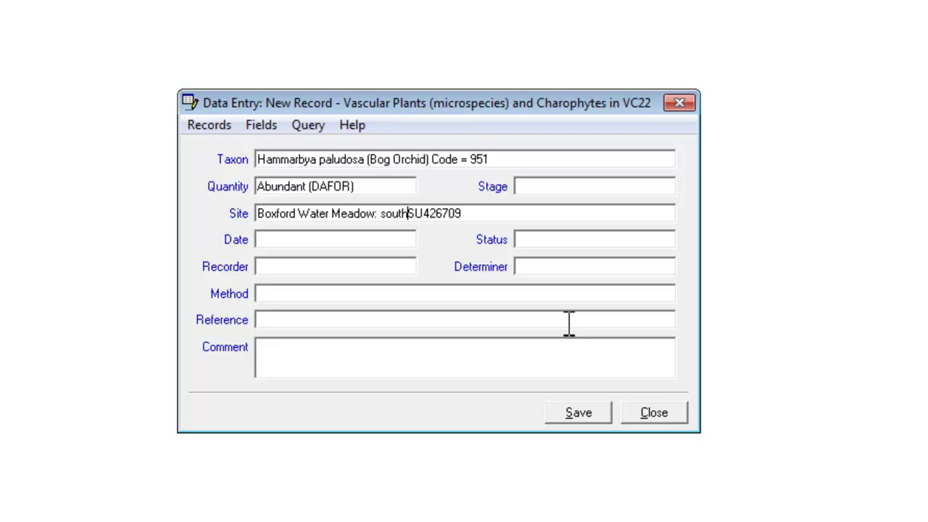
pyautogui.write('@')
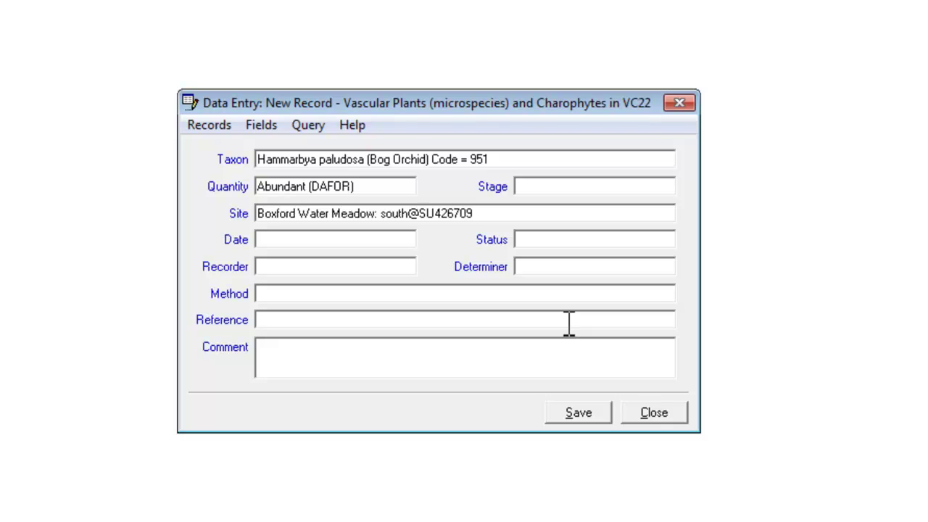
pyautogui.press('Right')
pyautogui.press('Right')
pyautogui.press('Right')
pyautogui.press('Tab')
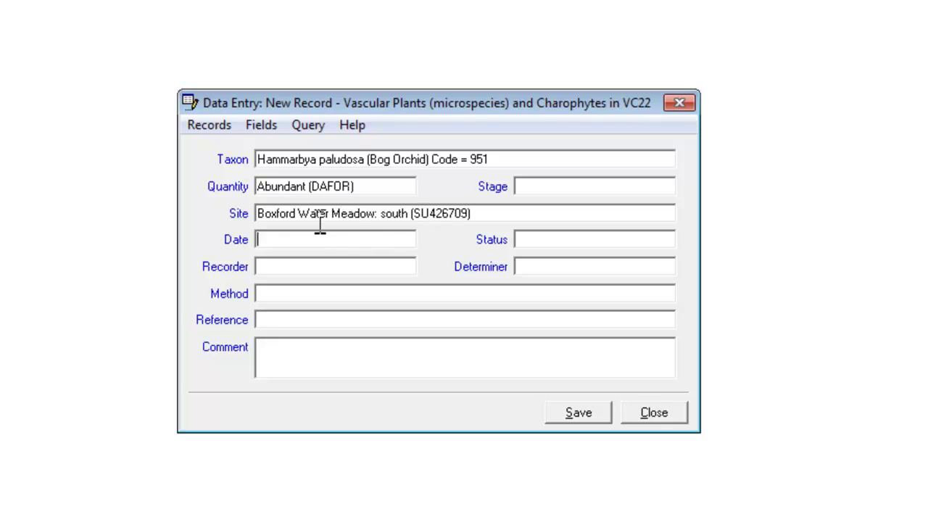
pyautogui.rightClick(235, 214)
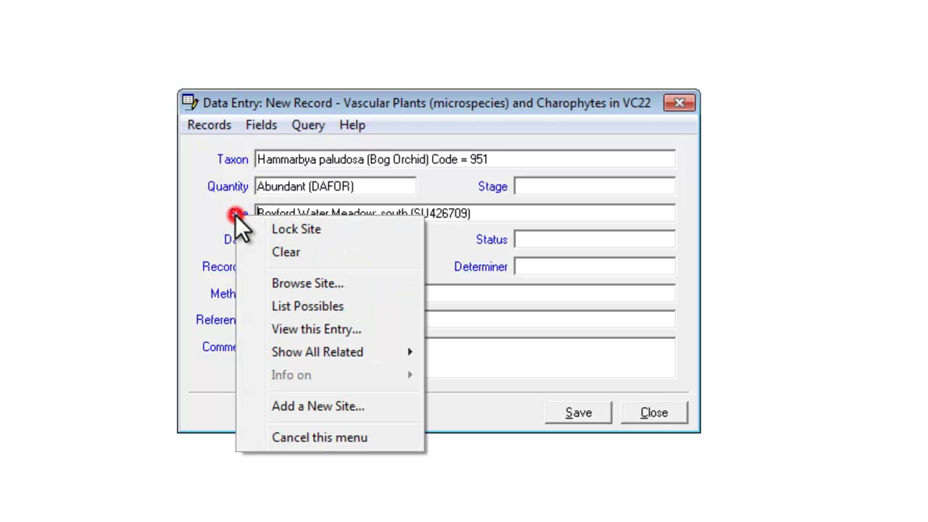
pyautogui.click(325, 329)
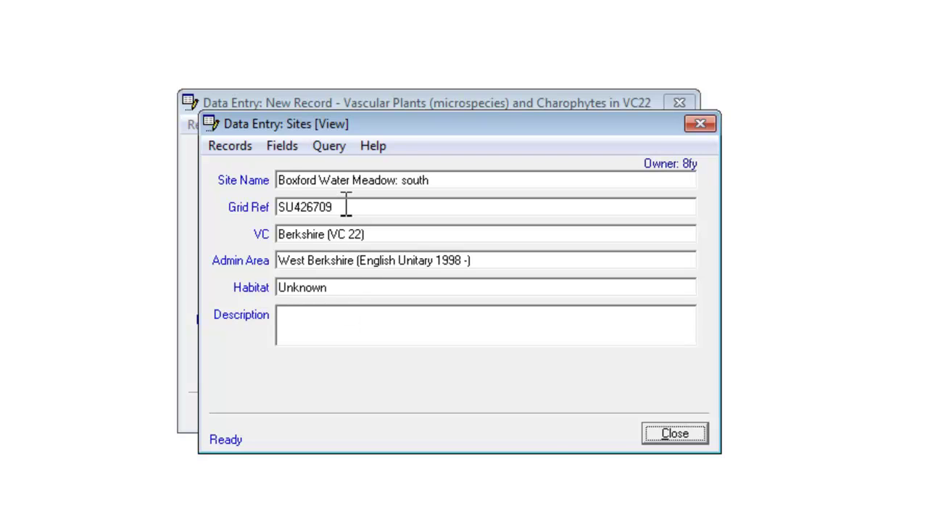
pyautogui.click(345, 207)
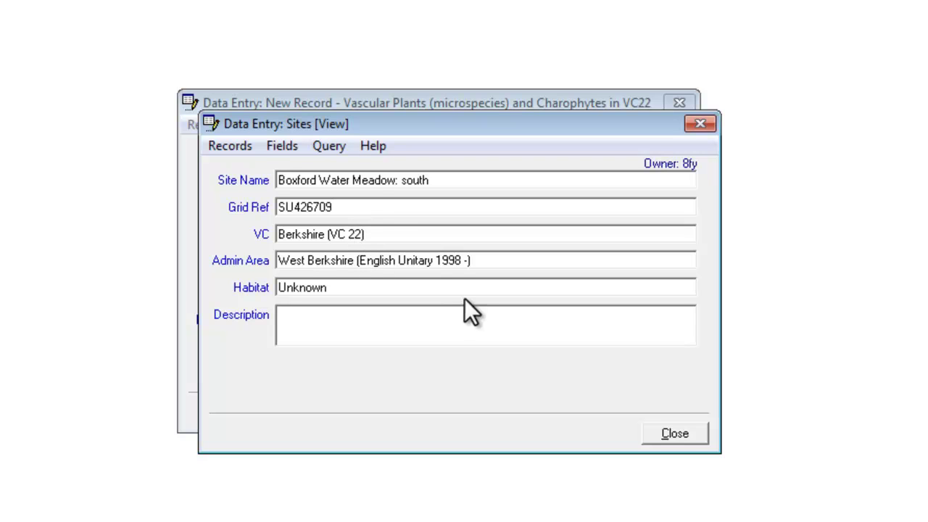
pyautogui.click(669, 435)
pyautogui.click(239, 212)
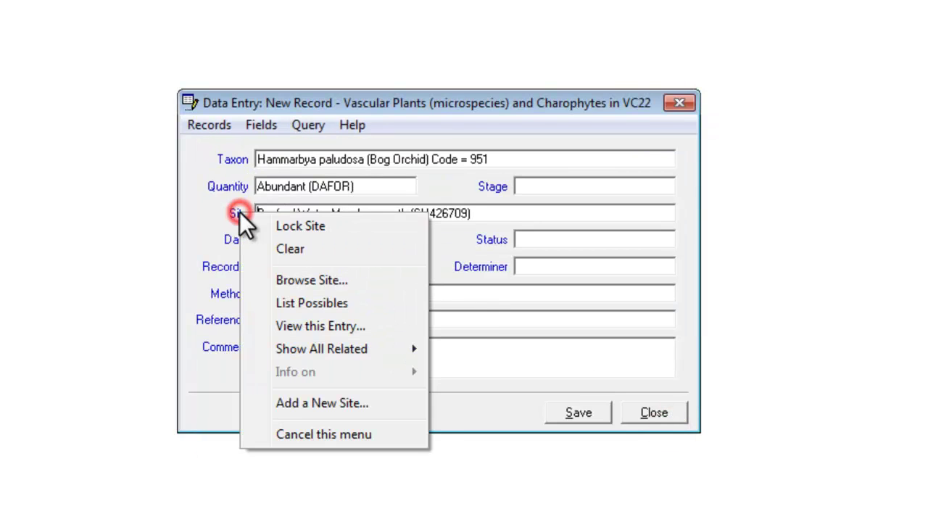
pyautogui.click(315, 326)
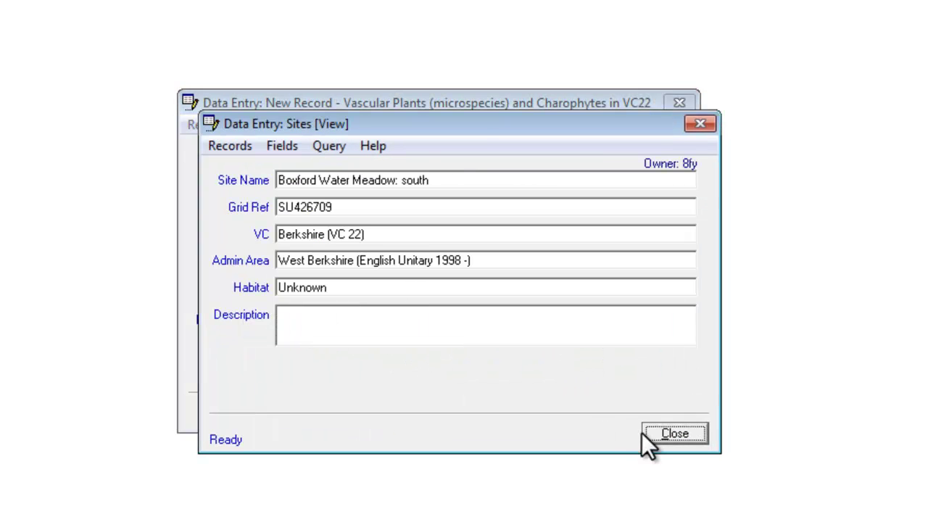
pyautogui.click(666, 435)
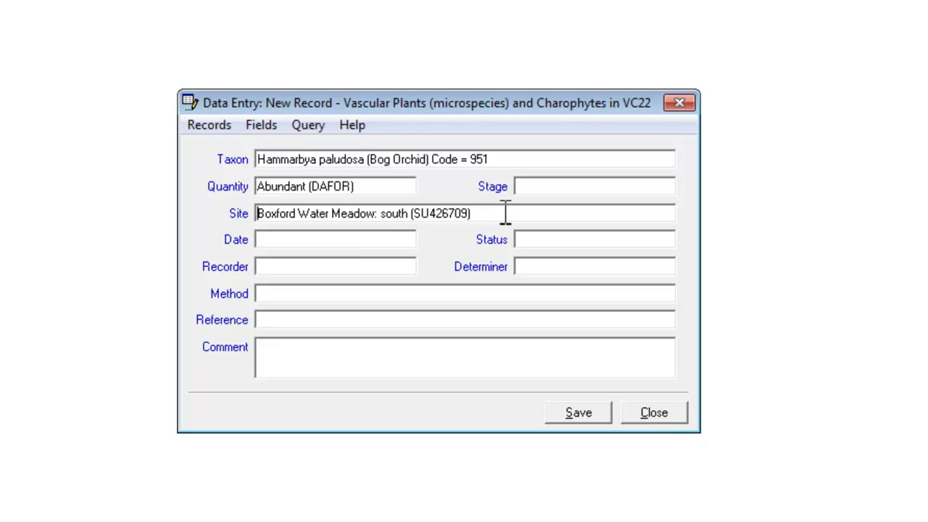
pyautogui.moveTo(502, 211); pyautogui.dragTo(227, 213)
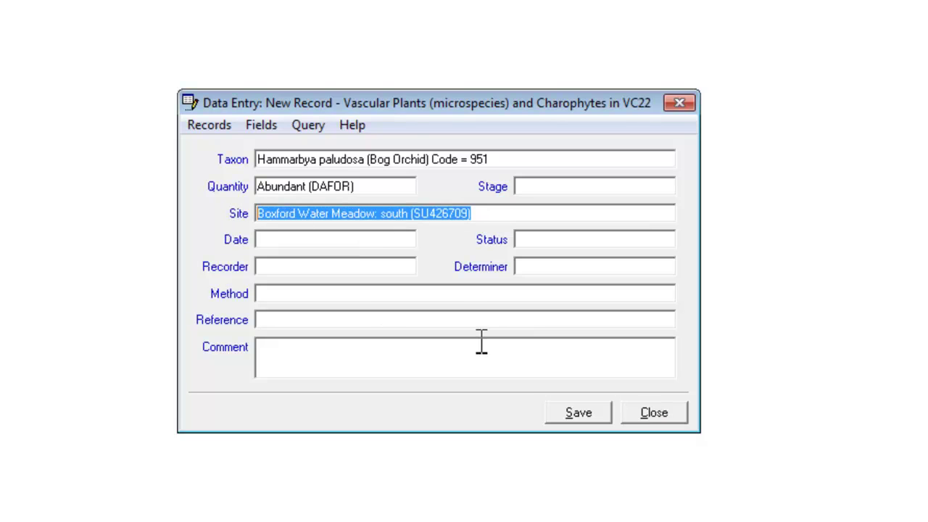
pyautogui.write('site name')
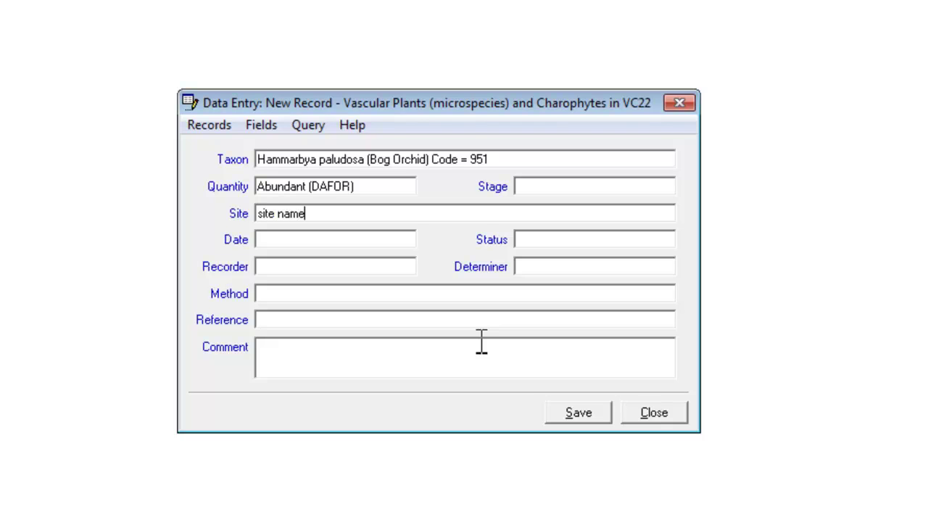
pyautogui.write('@SU678456')
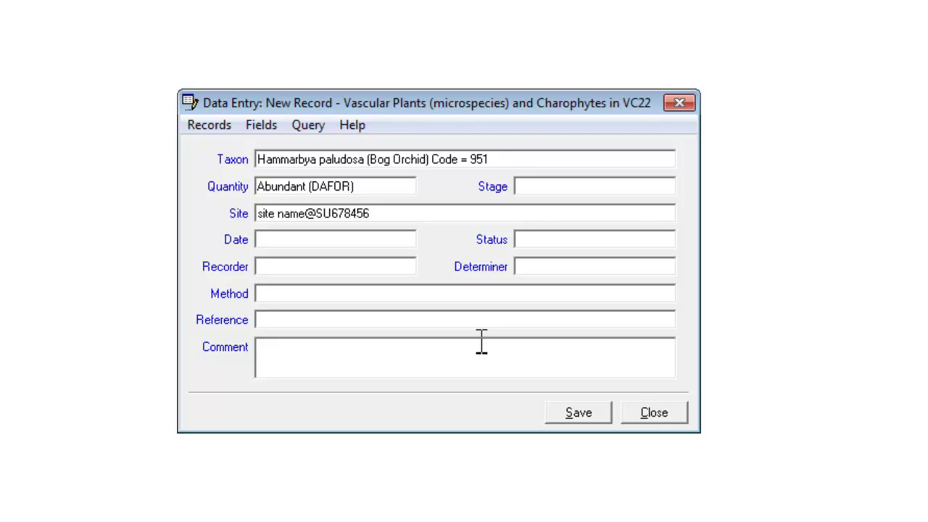
pyautogui.hotkey('ctrl', 'shift', 'Left')
pyautogui.hotkey('ctrl', 'shift', 'Left')
pyautogui.press('BackSpace')
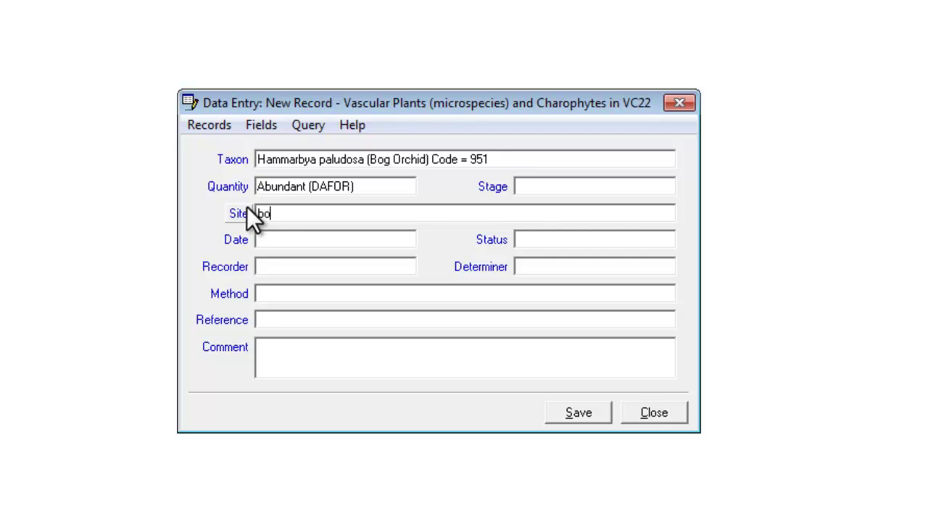
pyautogui.write('boxf')
pyautogui.press('Return')
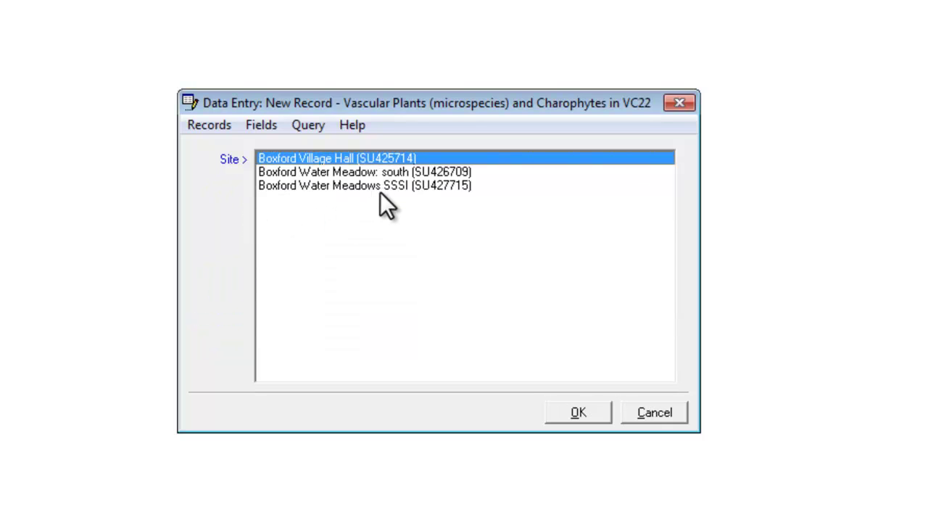
pyautogui.click(404, 172)
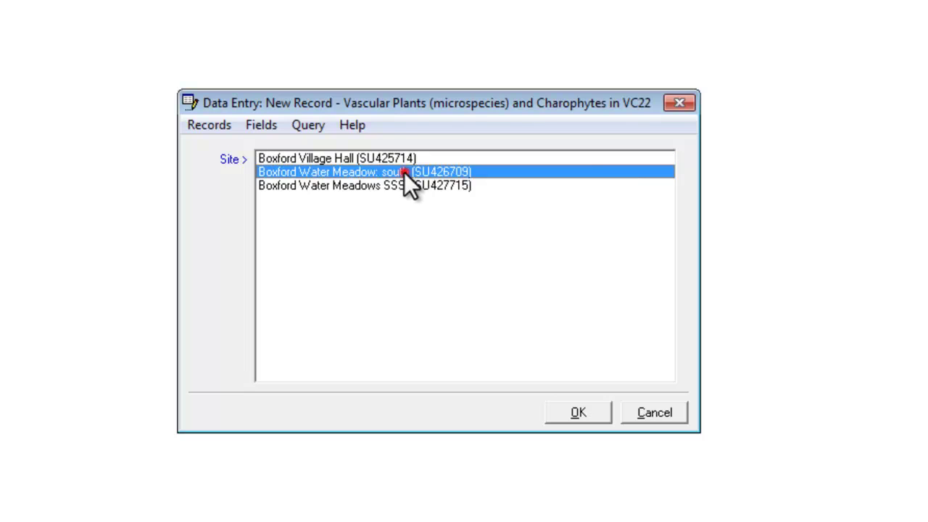
pyautogui.click(577, 412)
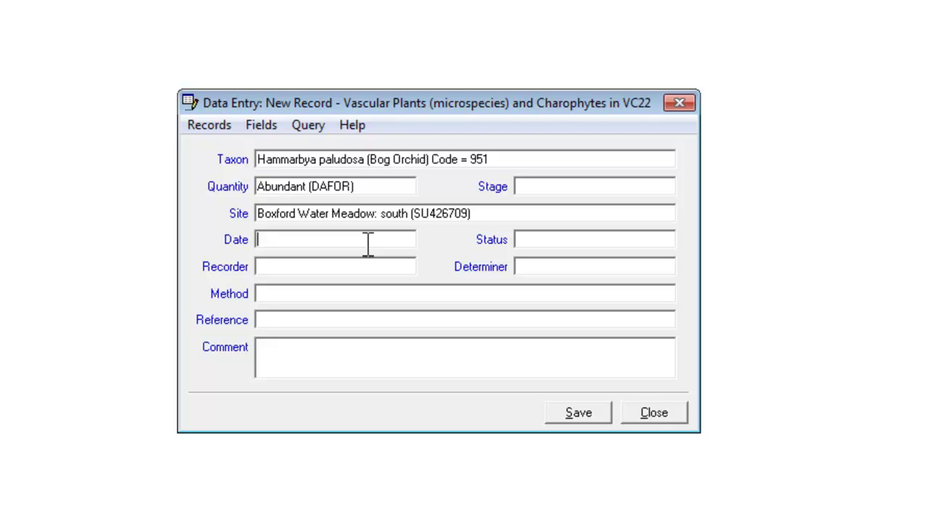
# Enter the date as 2 7 99, then correct the year to 1999 so it reads 02 Jul 1999.
pyautogui.write('3 8')
pyautogui.press('Tab')
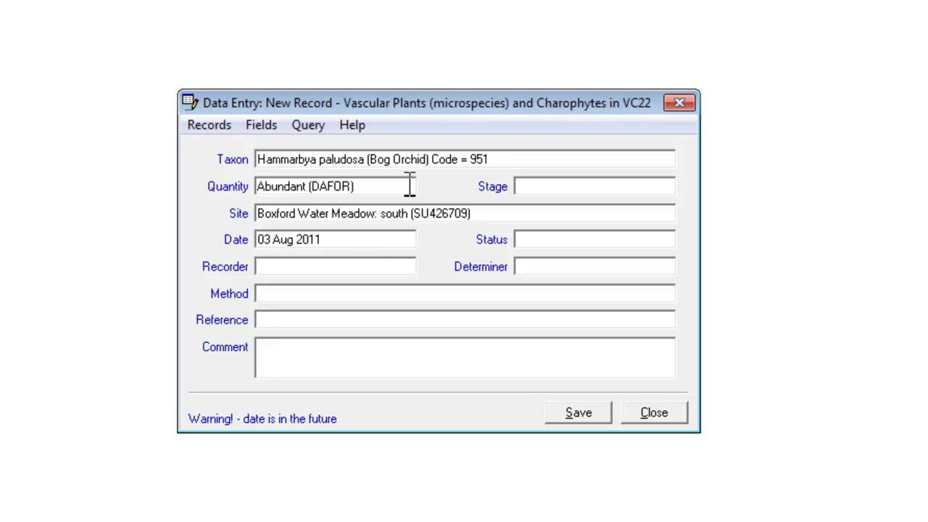
pyautogui.doubleClick(369, 236)
pyautogui.press('Delete')
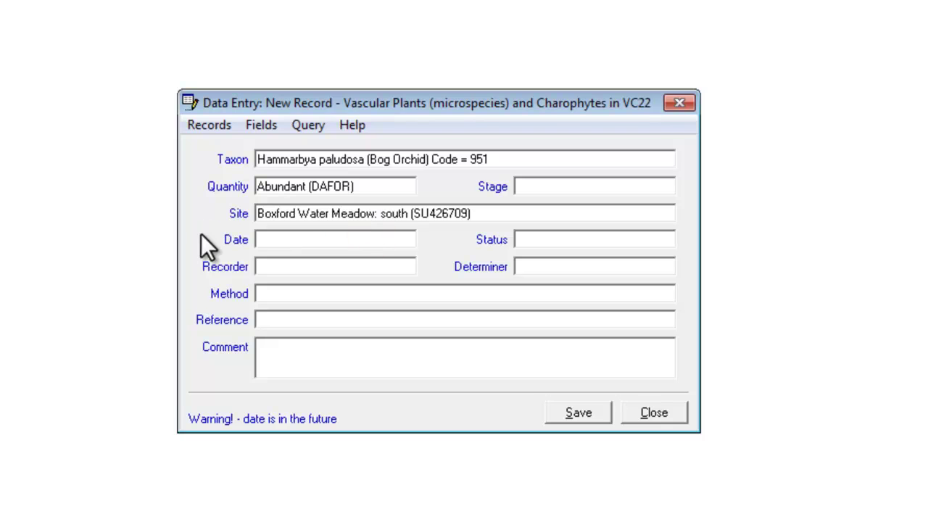
pyautogui.write('2 7')
pyautogui.write('99')
pyautogui.press('Tab')
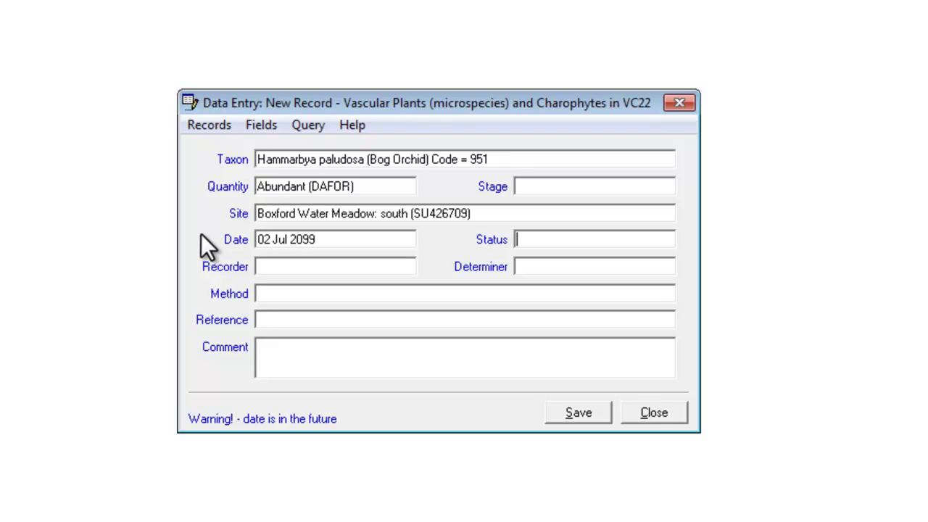
pyautogui.doubleClick(313, 241)
pyautogui.write('1999')
pyautogui.press('Tab')
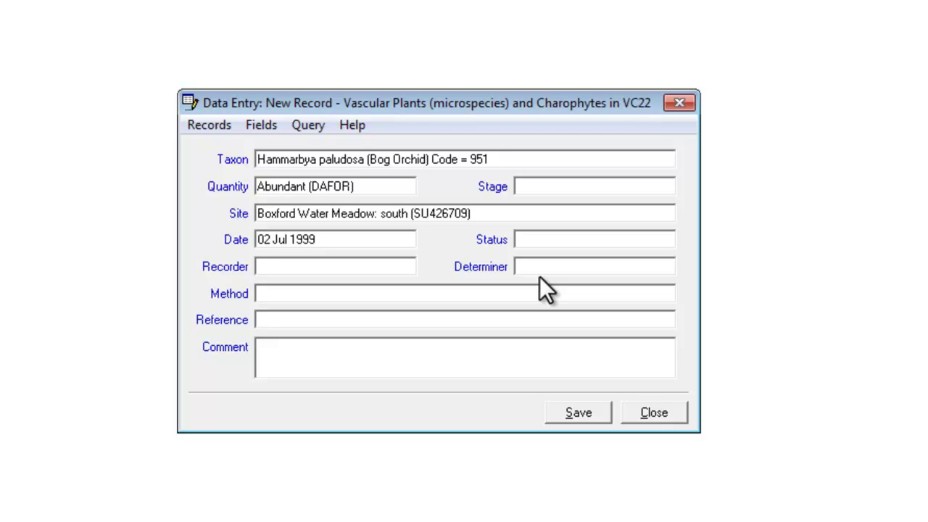
# Pick the recorder from the matching-people list by surname and copy them into Determiner.
pyautogui.press('F4')
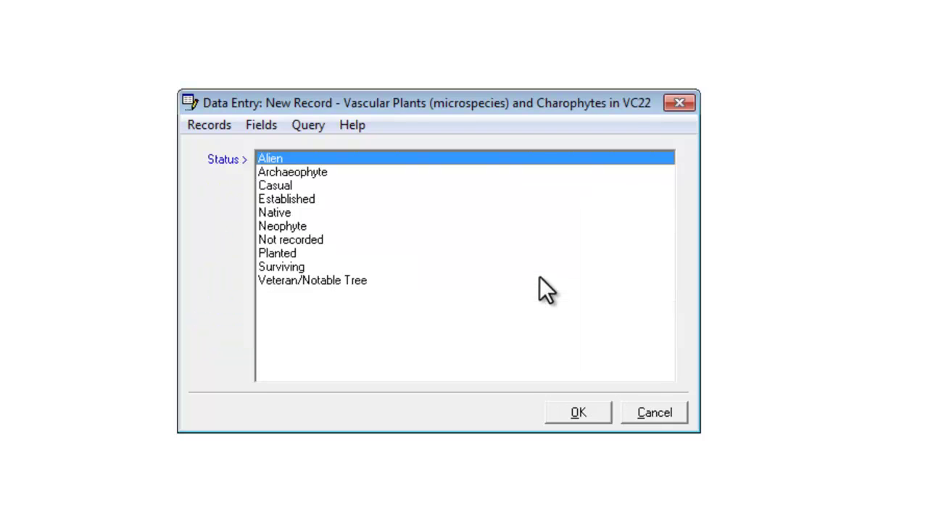
pyautogui.click(675, 412)
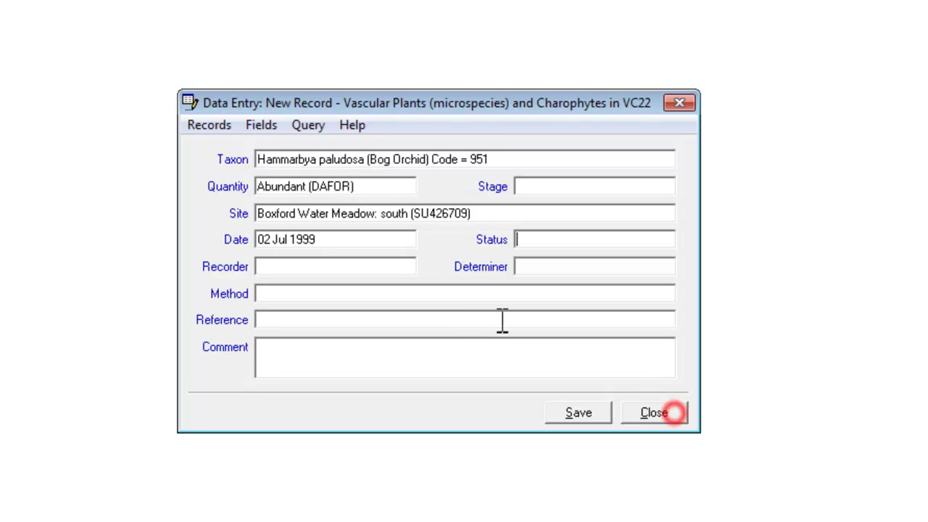
pyautogui.click(330, 270)
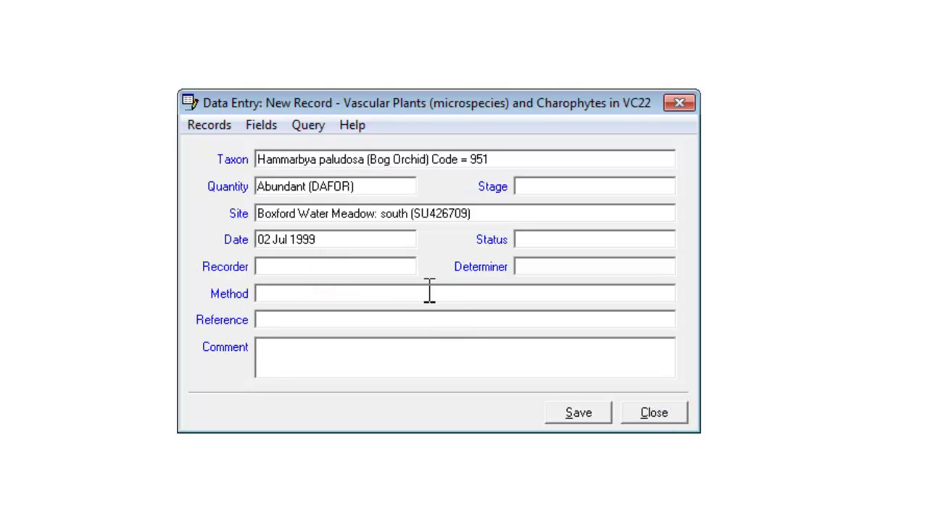
pyautogui.write('harvey')
pyautogui.press('Return')
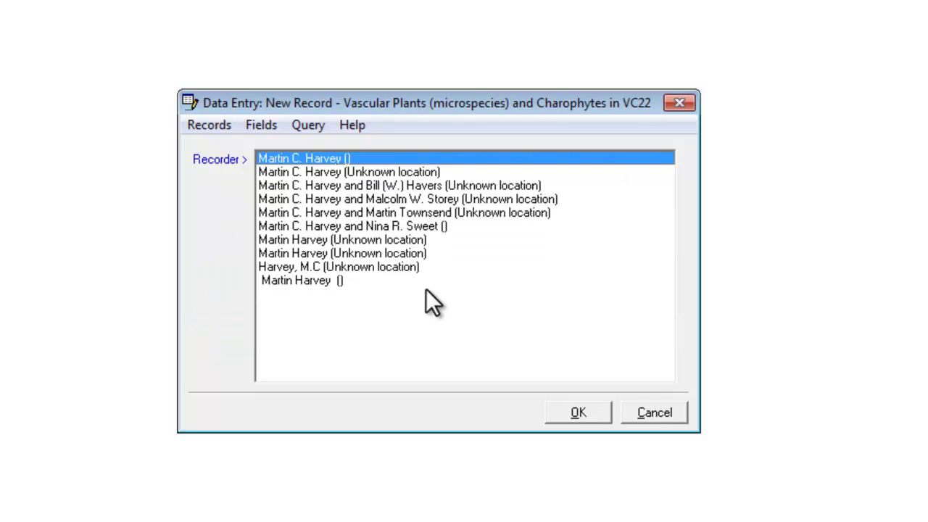
pyautogui.press('Down')
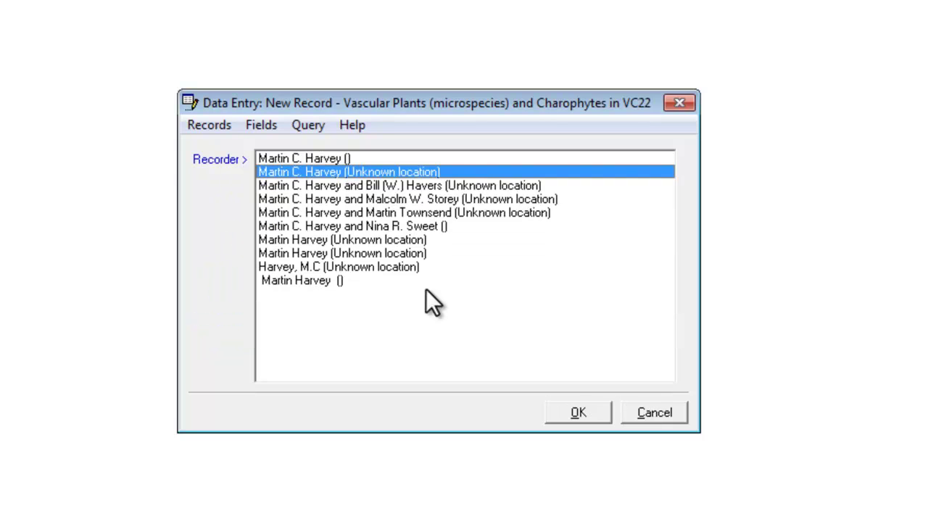
pyautogui.press('Return')
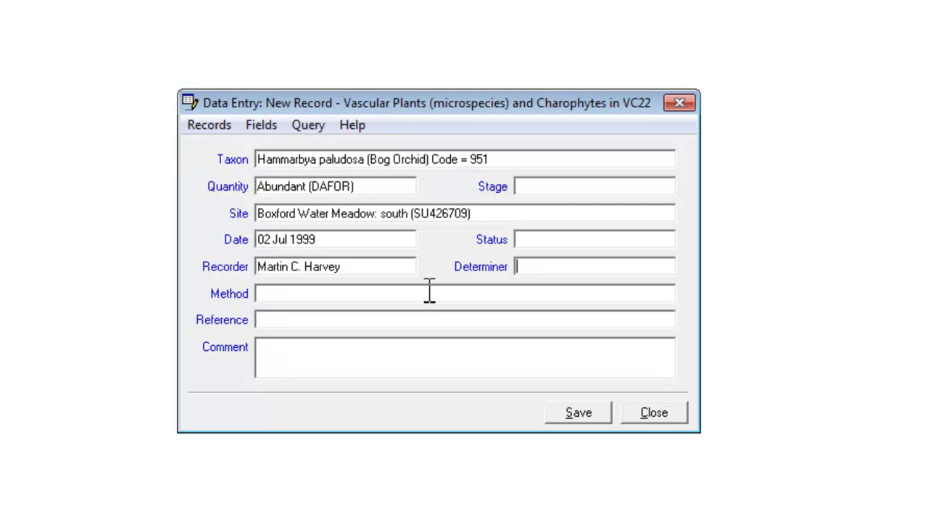
pyautogui.press('Return')
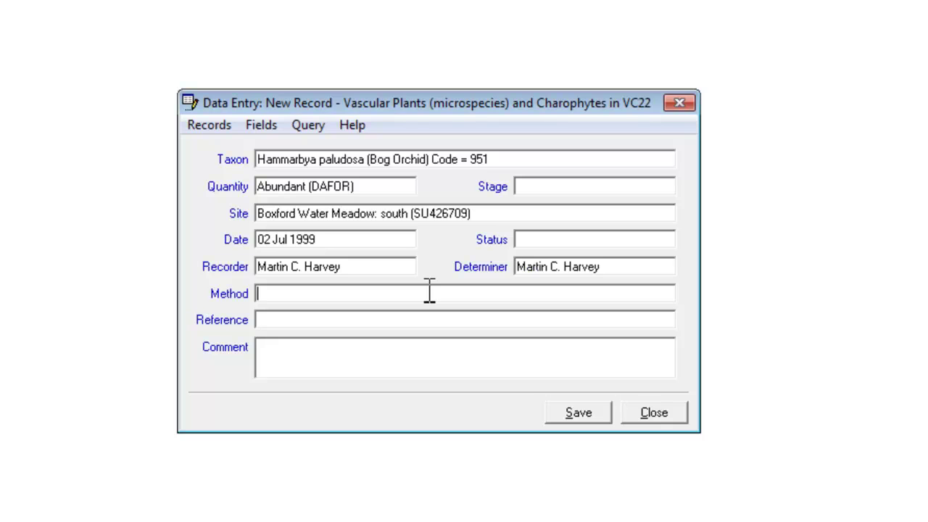
# Set Method to 'Field record / observation' by typing 'f /'.
pyautogui.doubleClick(292, 295)
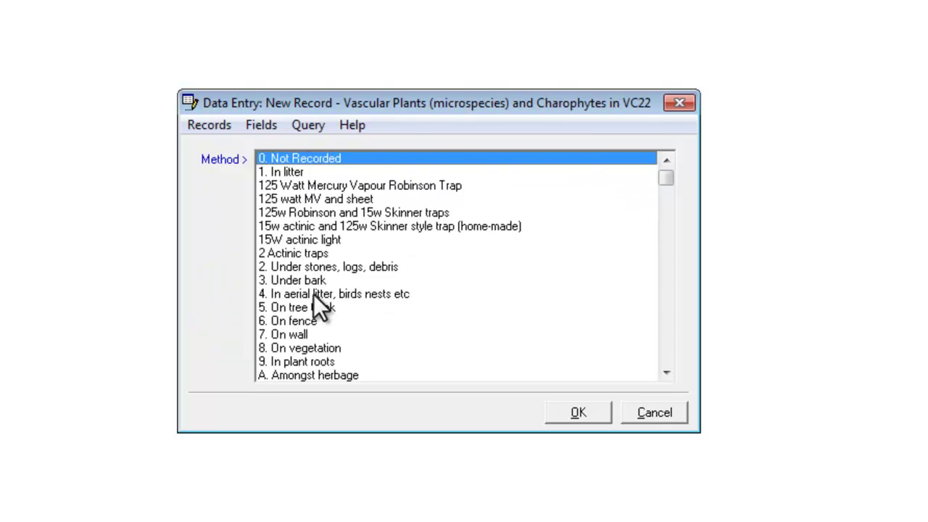
pyautogui.click(665, 342)
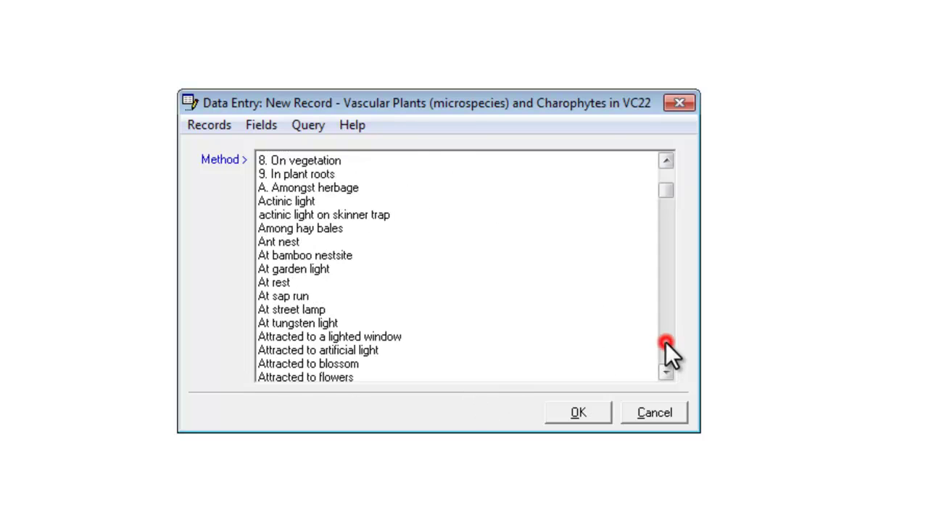
pyautogui.click(665, 342)
pyautogui.press('Escape')
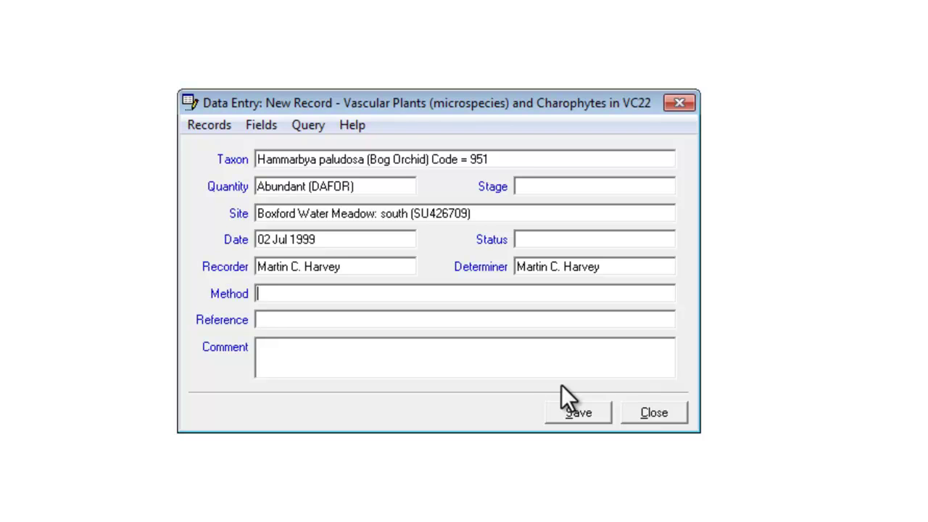
pyautogui.write('f /')
pyautogui.press('Tab')
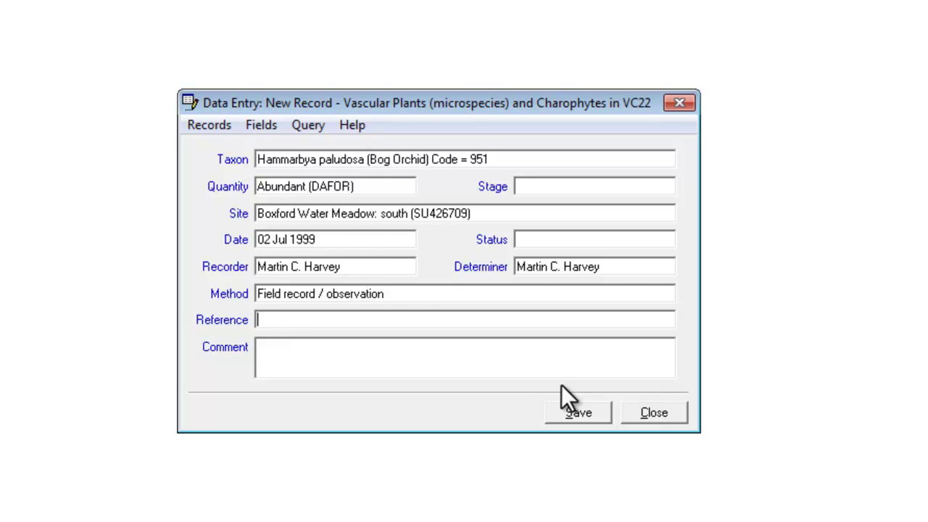
# Choose the recorder's 2011 General plant records reference and fill Stage and Status as Not recorded.
pyautogui.press('Return')
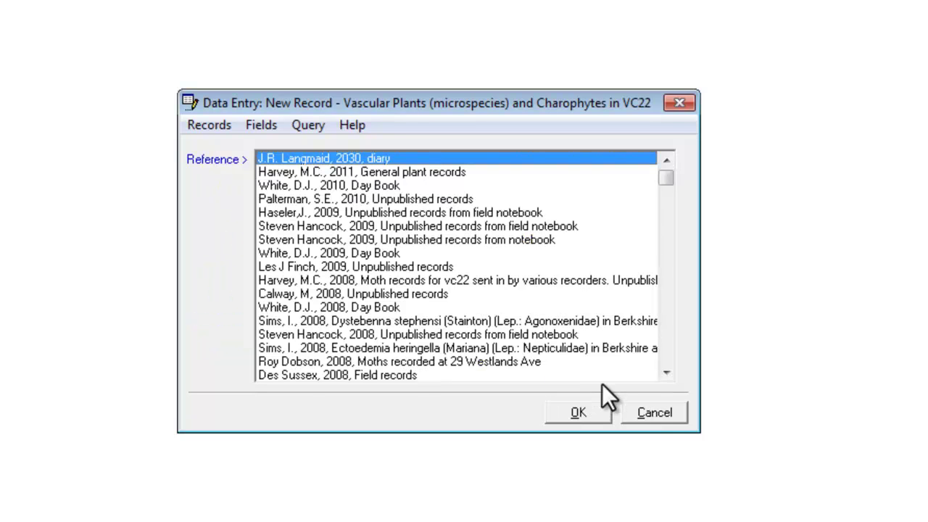
pyautogui.click(656, 412)
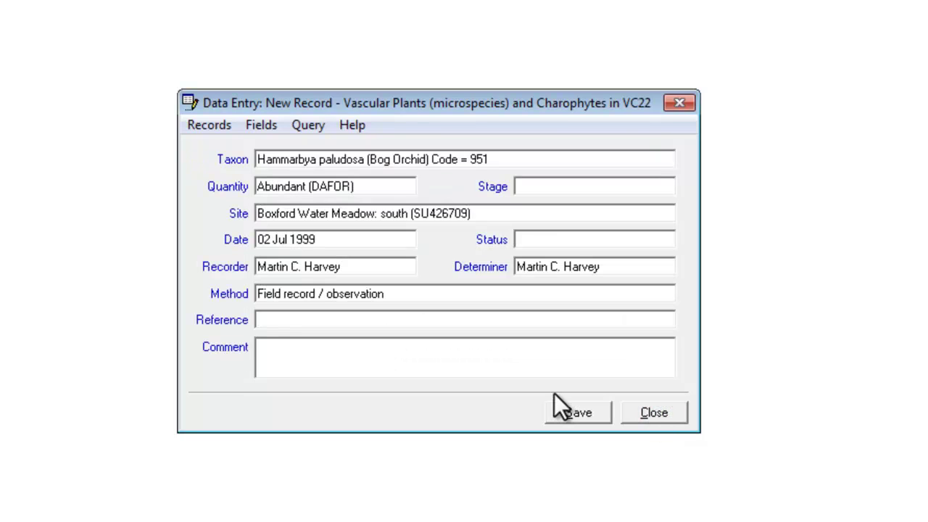
pyautogui.write('harvey')
pyautogui.press('Tab')
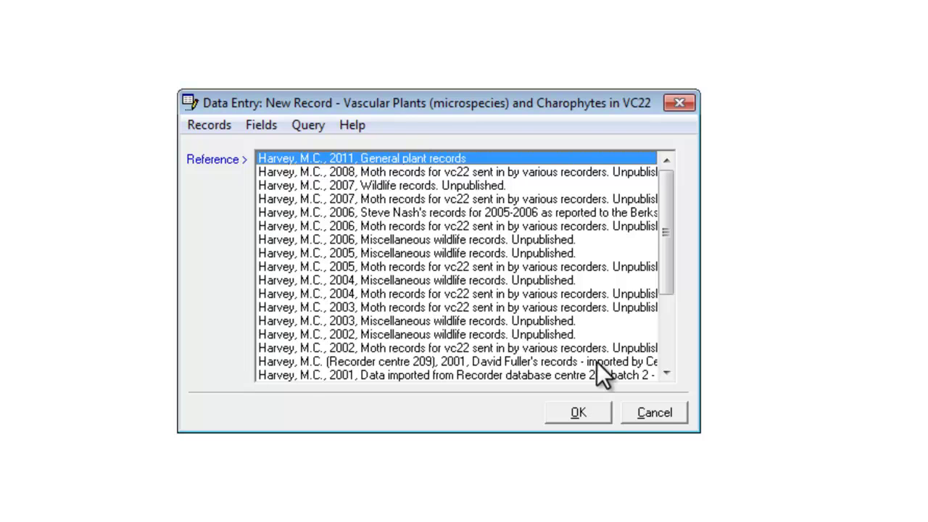
pyautogui.click(644, 410)
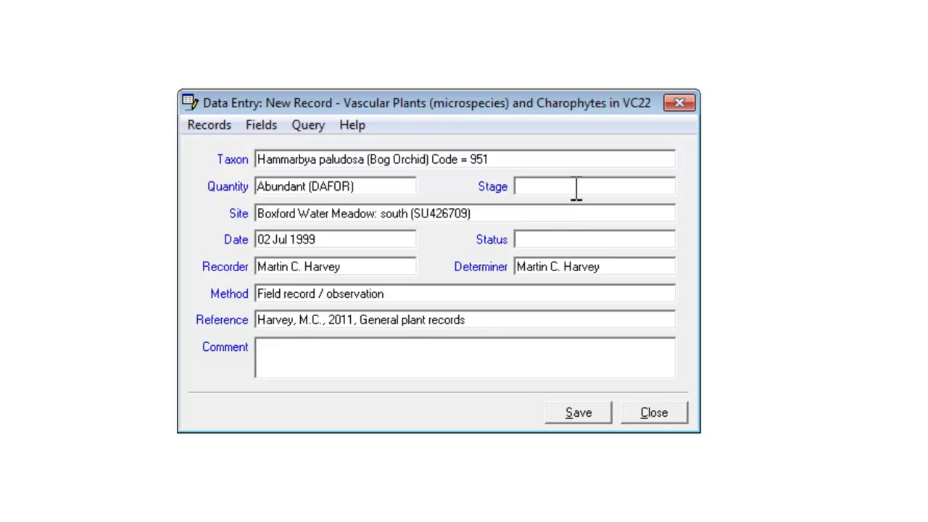
pyautogui.hotkey('alt', 's')
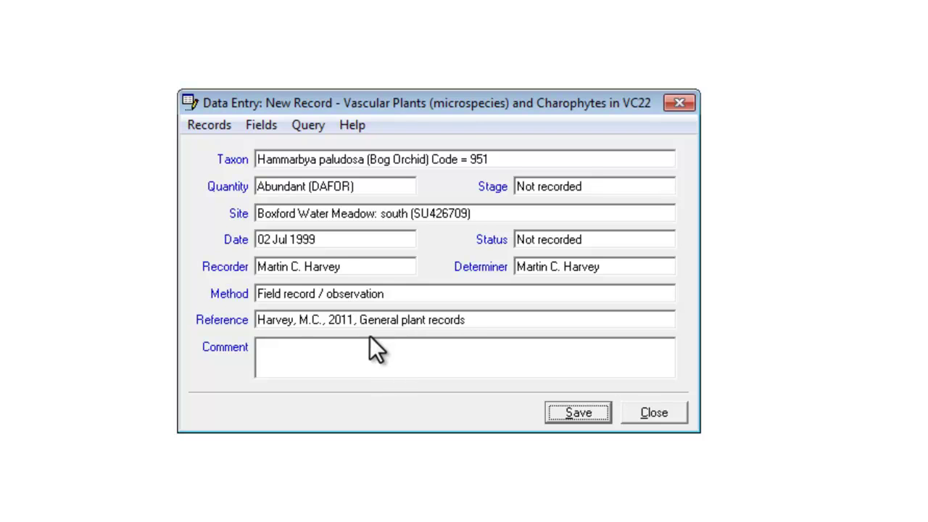
# Lock Stage, Site, Date, Status, Recorder, Determiner, Method and Reference with Lock All Valid Fields.
pyautogui.click(263, 127)
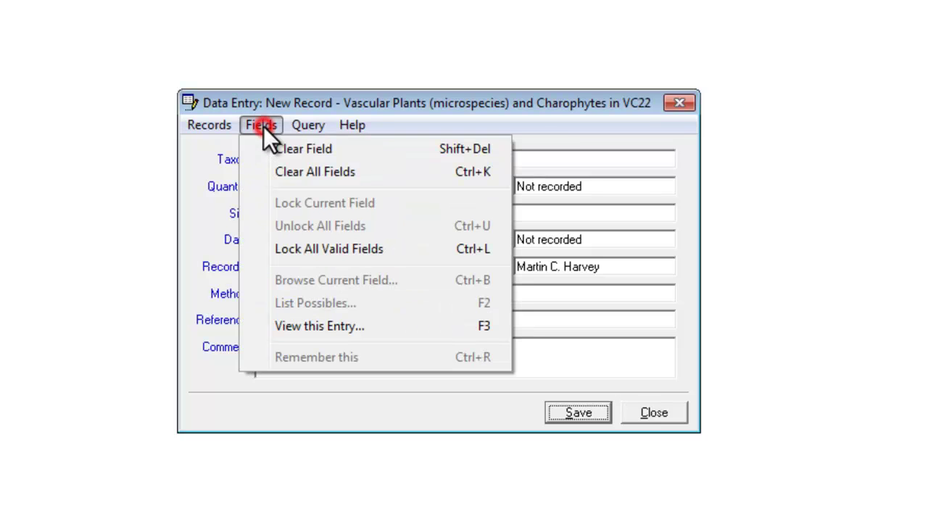
pyautogui.click(308, 250)
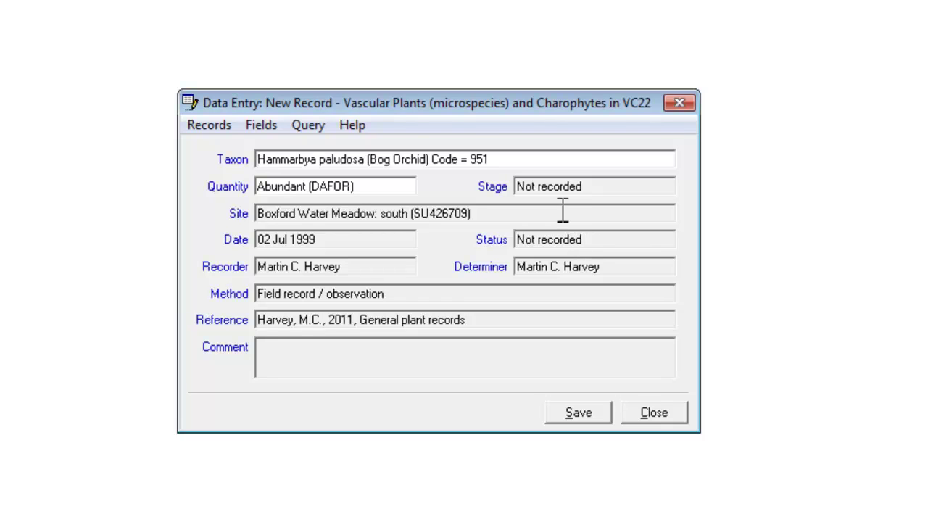
# Save the Bog Orchid record past validation, then enter and save 'bellis' (Daisy) with quantity Present.
pyautogui.click(592, 414)
pyautogui.click(602, 309)
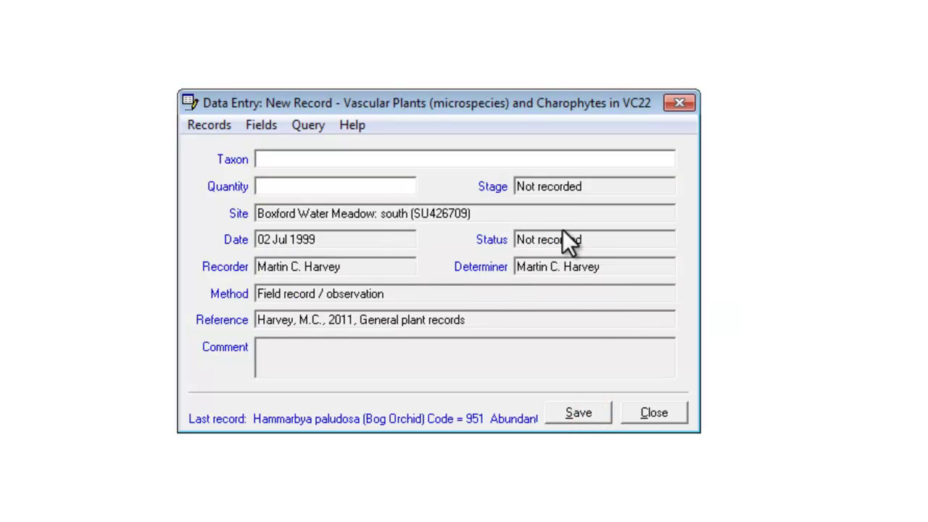
pyautogui.write('bellis')
pyautogui.press('Return')
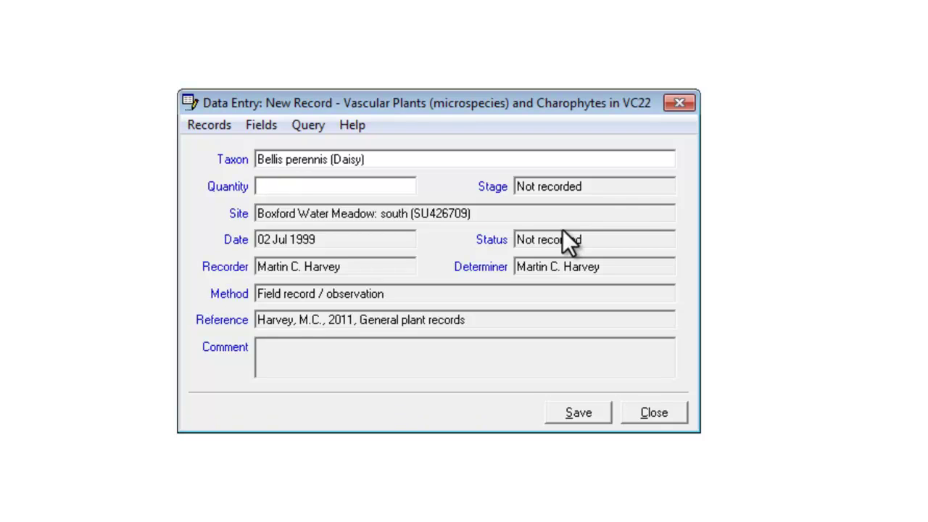
pyautogui.write('p')
pyautogui.press('Return')
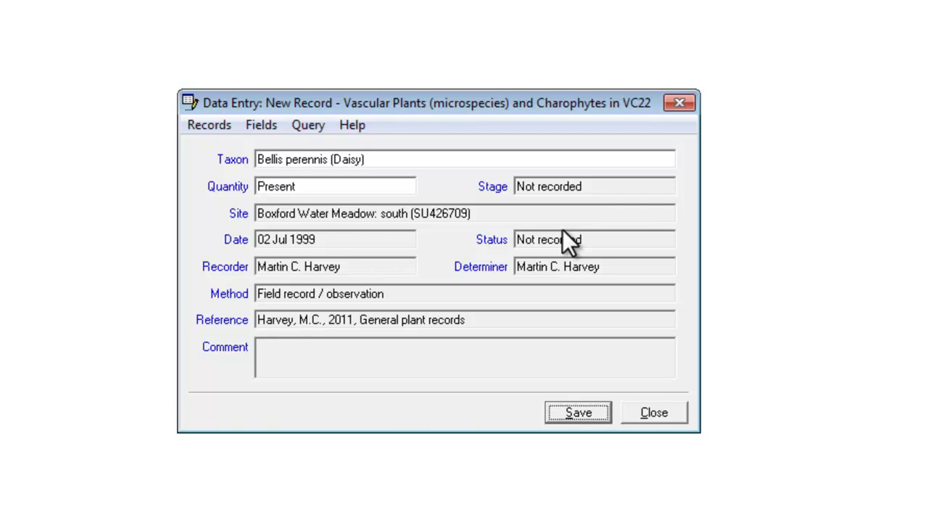
pyautogui.click(589, 412)
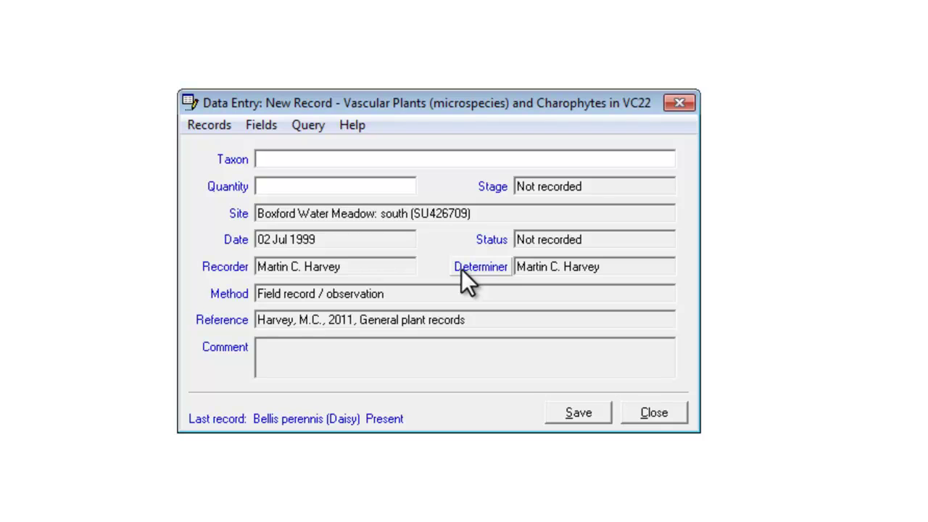
# Unlock Status, change it to Established, and lock it again.
pyautogui.click(492, 243)
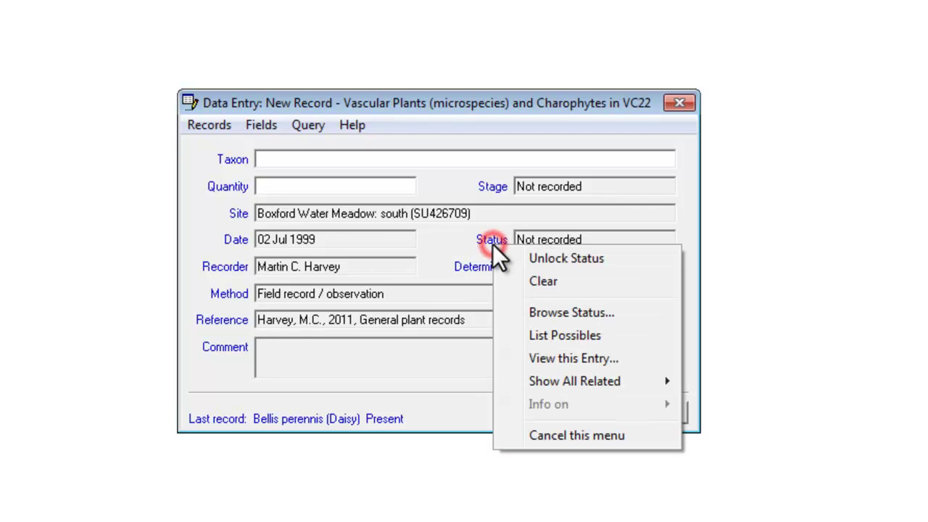
pyautogui.click(546, 254)
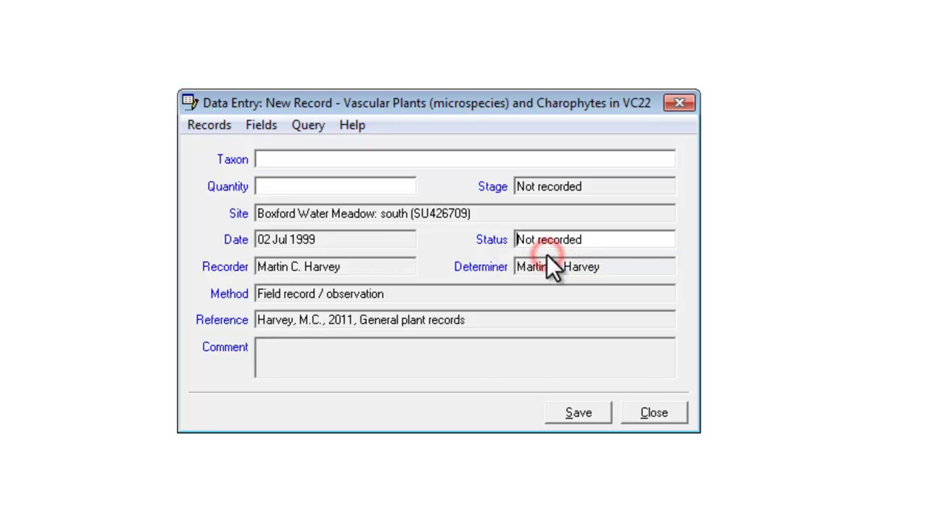
pyautogui.click(503, 241)
pyautogui.click(564, 333)
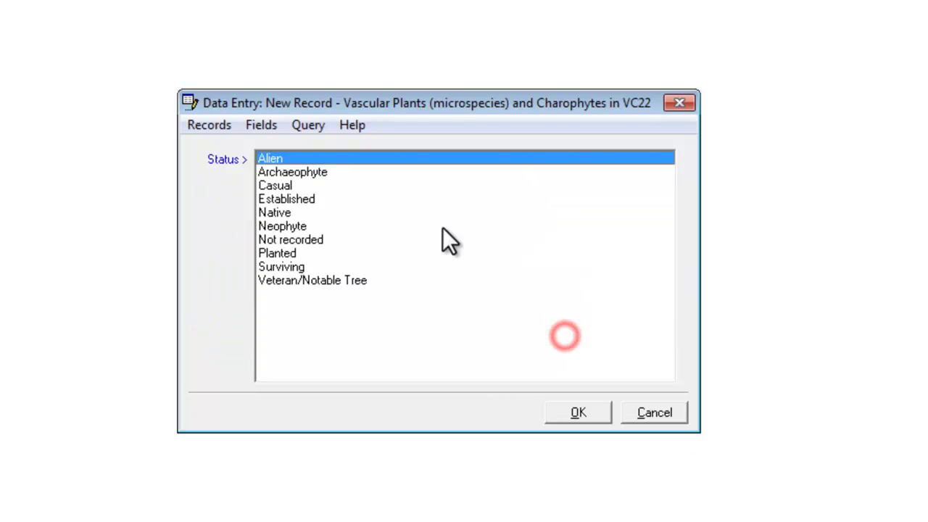
pyautogui.doubleClick(312, 200)
pyautogui.click(496, 242)
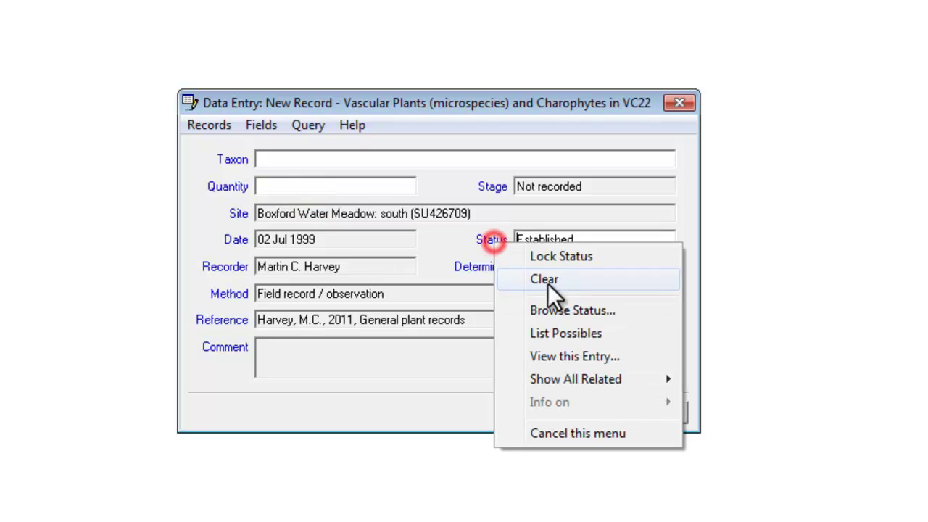
pyautogui.click(557, 274)
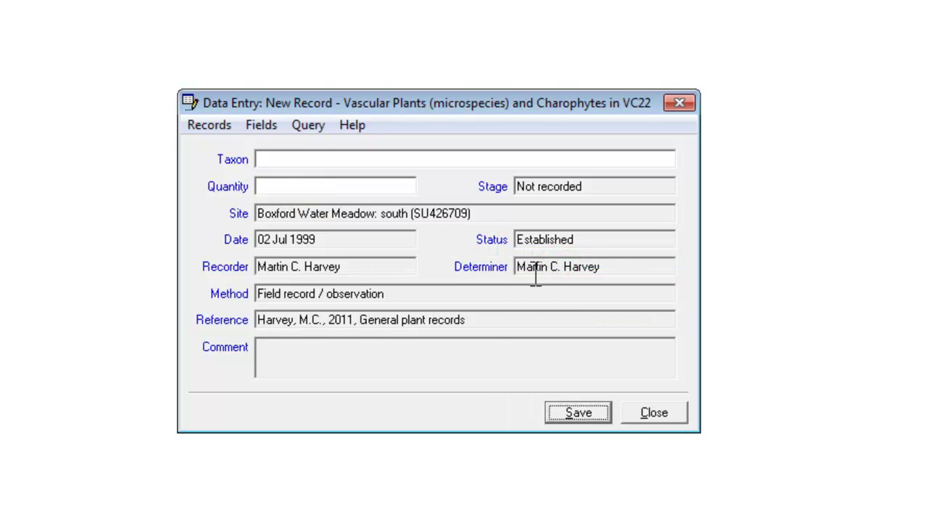
# Unlock the Determiner and Method fields for editing.
pyautogui.click(484, 270)
pyautogui.click(510, 286)
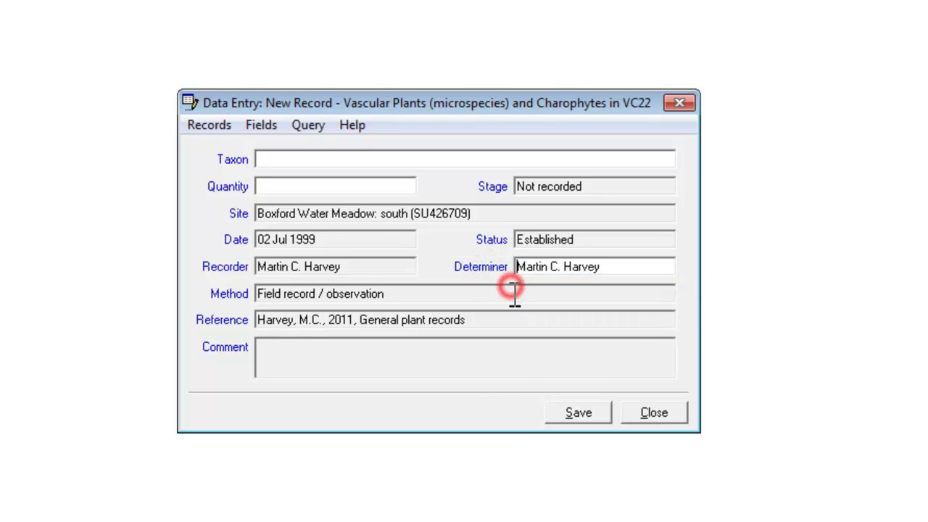
pyautogui.click(234, 295)
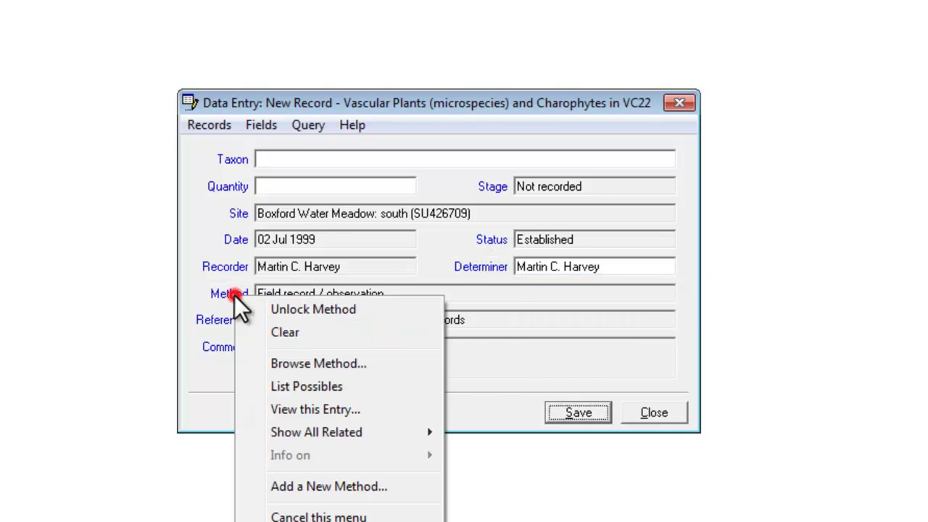
pyautogui.click(291, 310)
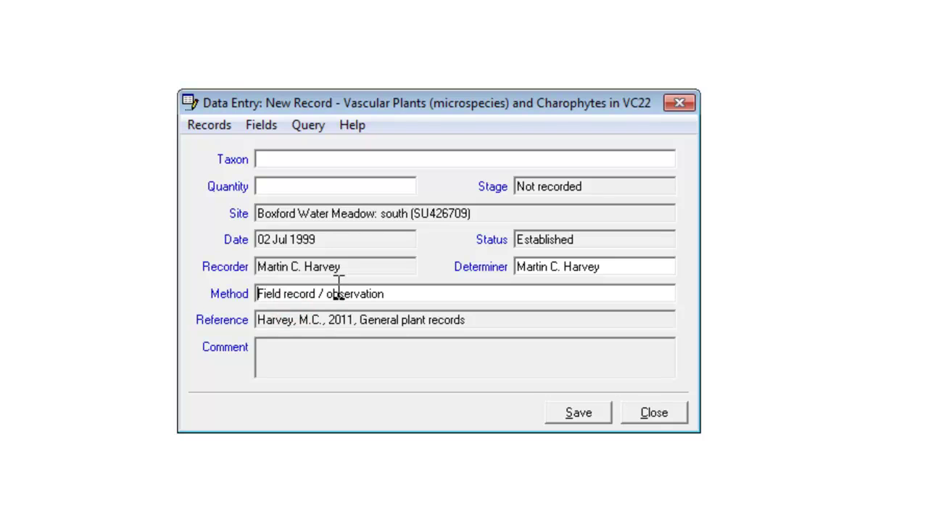